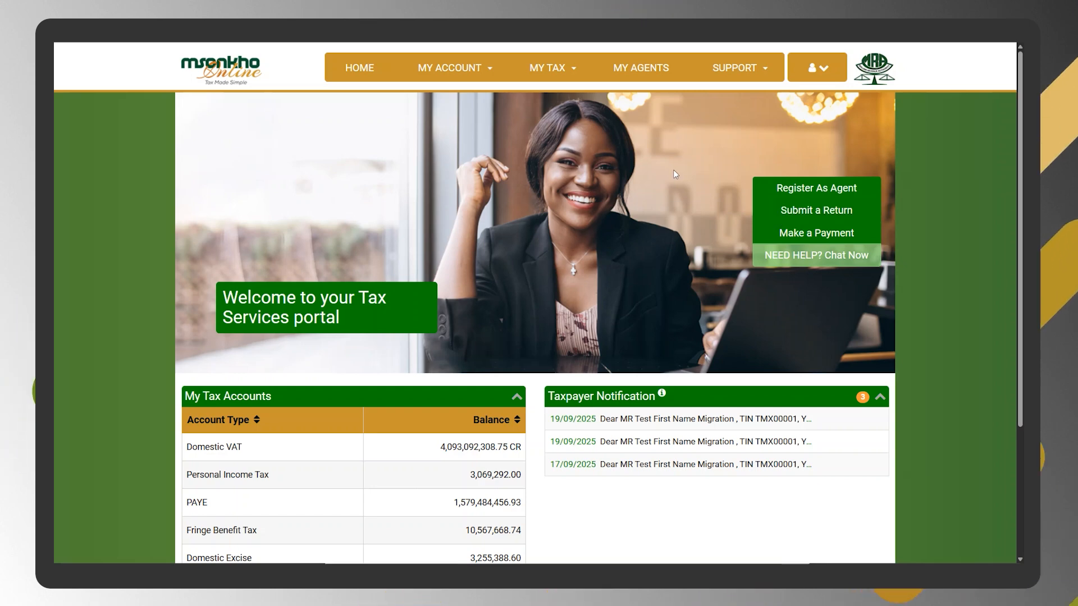
# Step: Open the return submission page from the portal's tax tasks
pyautogui.click(552, 68)
pyautogui.scroll(-5, 628, 378)
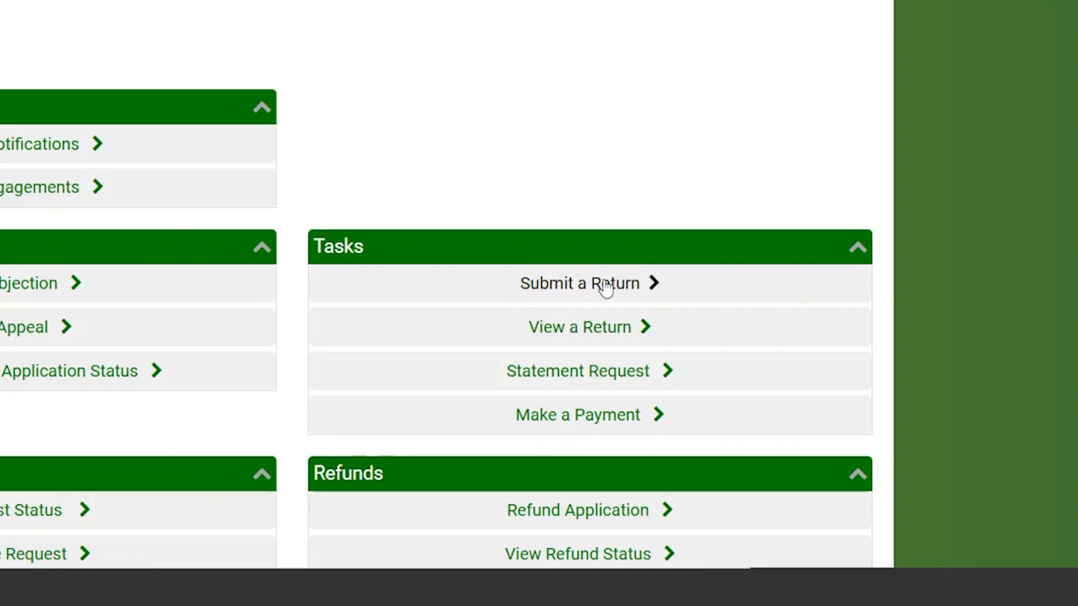
pyautogui.click(605, 288)
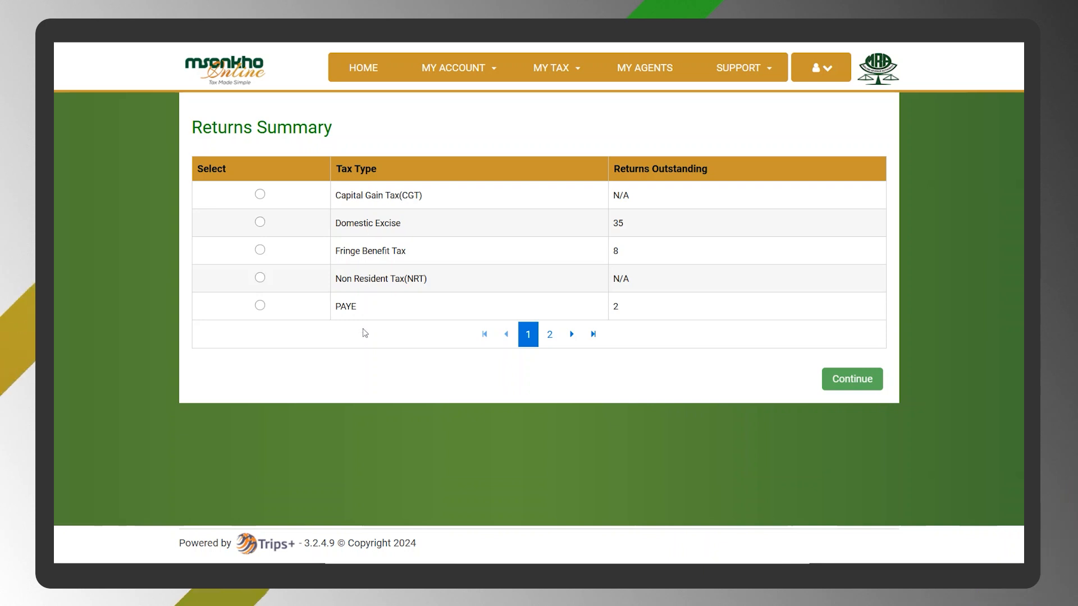
# Step: Select the Domestic VAT return for period 2026/02 in the returns summary and continue to its form
pyautogui.click(549, 336)
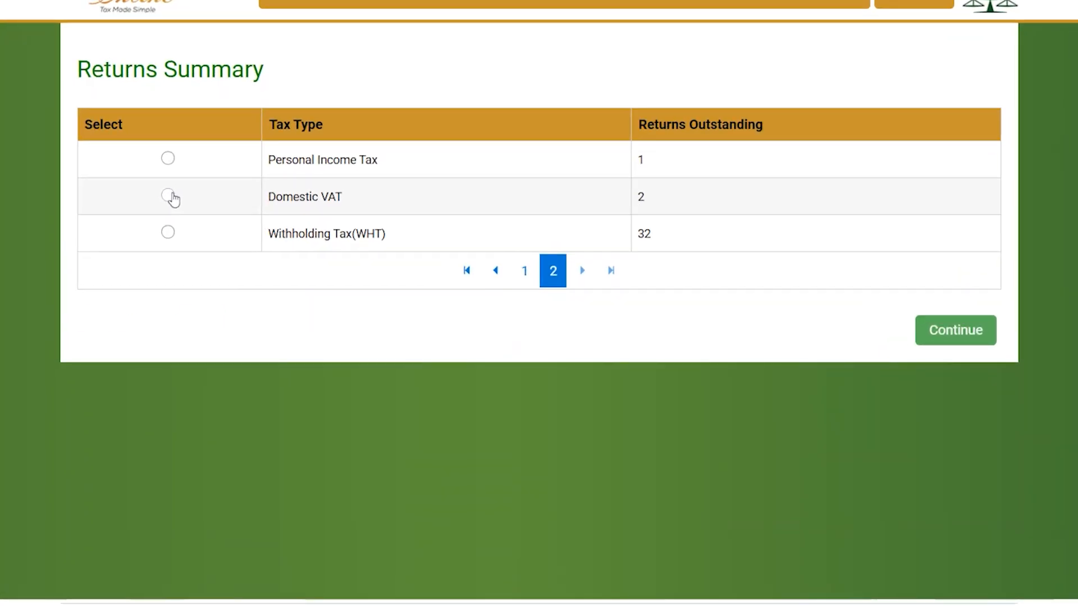
pyautogui.click(168, 196)
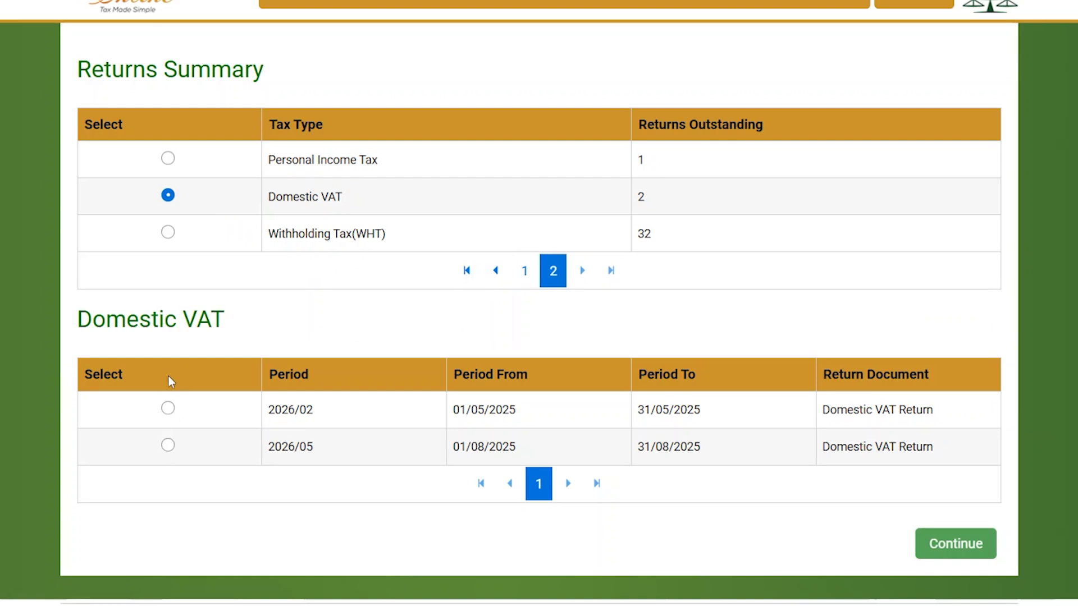
pyautogui.click(168, 408)
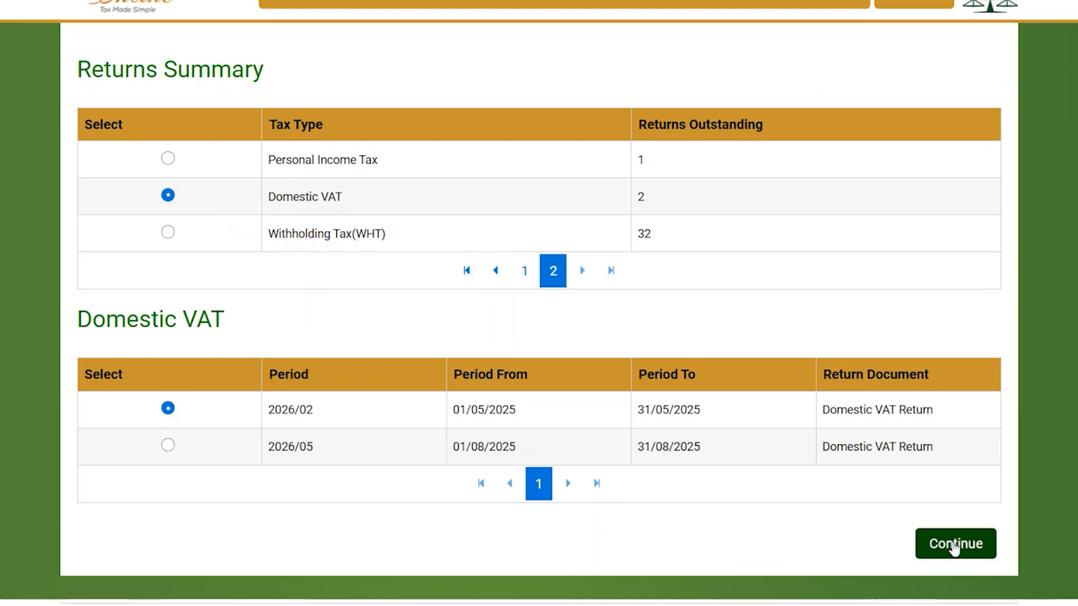
pyautogui.click(955, 548)
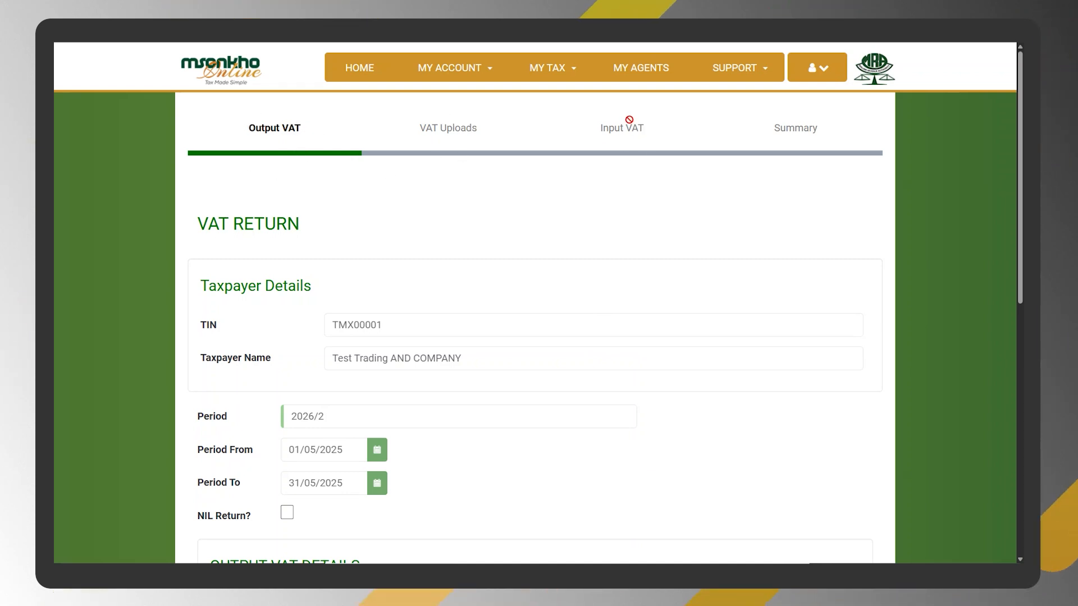
# Step: Mark the VAT return as a NIL return, examine how the form changes, and clear the NIL option again
pyautogui.scroll(-5, 373, 204)
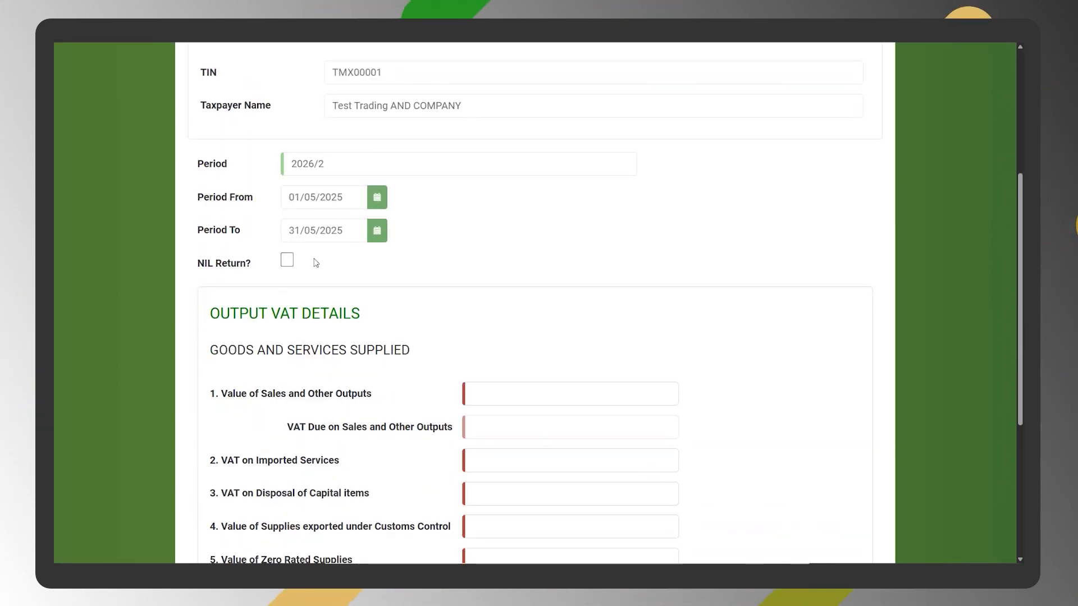
pyautogui.click(287, 261)
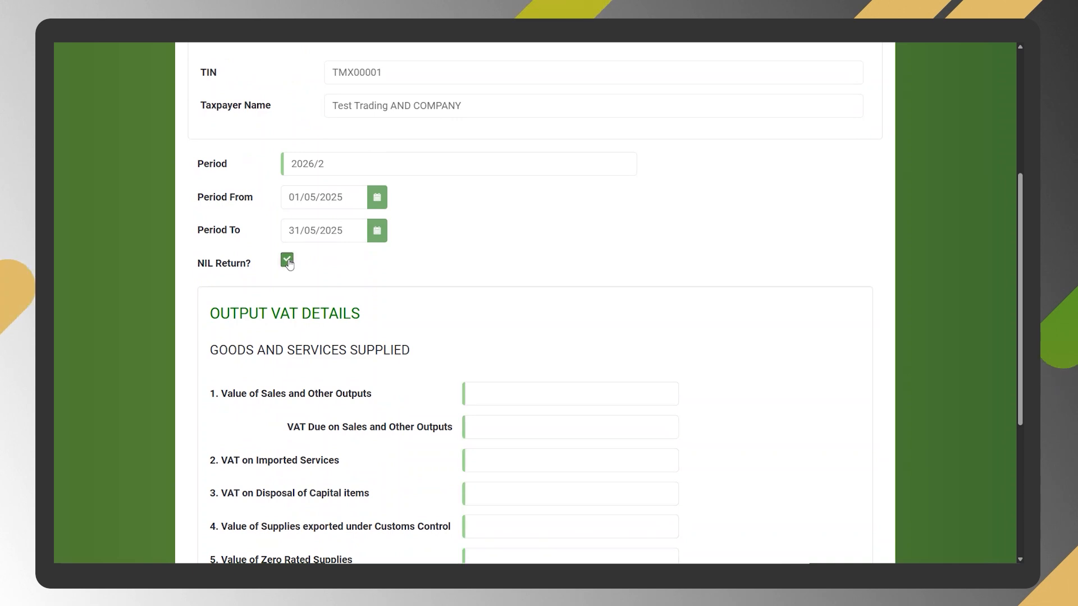
pyautogui.scroll(-2, 510, 500)
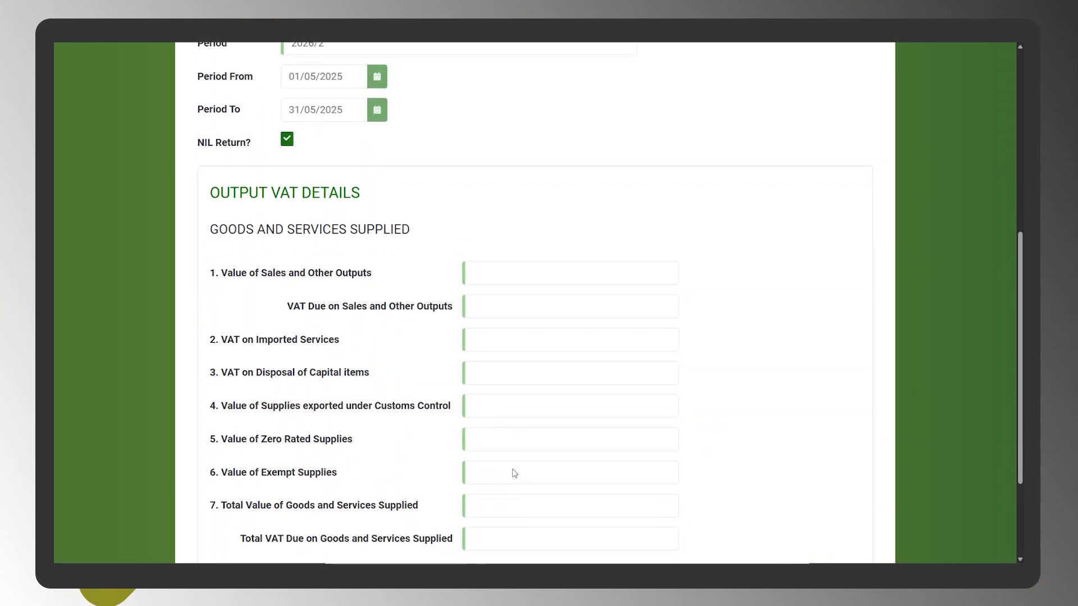
pyautogui.scroll(-2, 486, 520)
pyautogui.scroll(8, 486, 520)
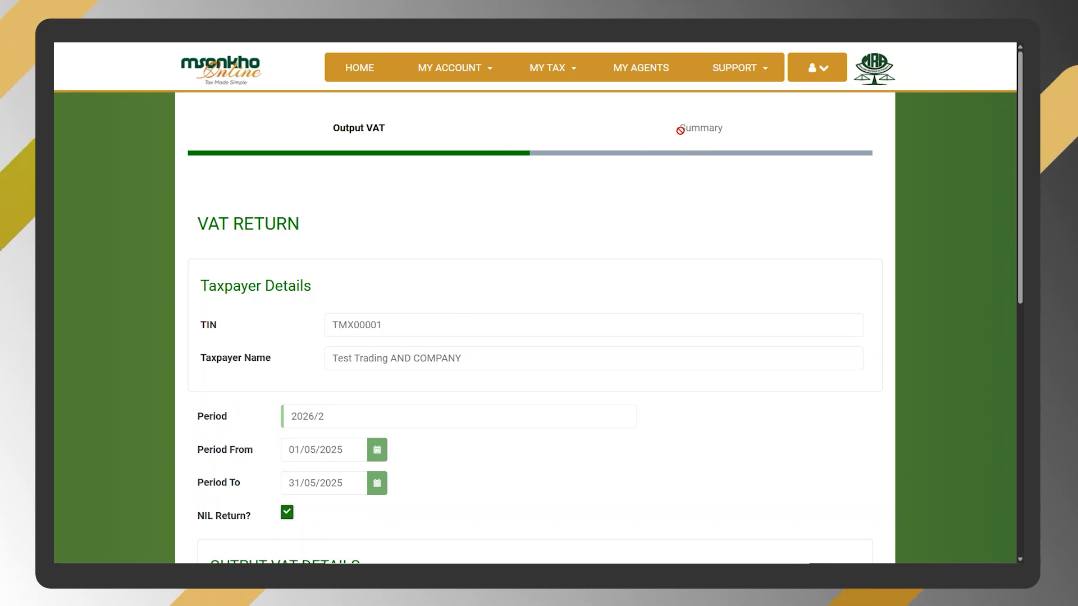
pyautogui.click(287, 512)
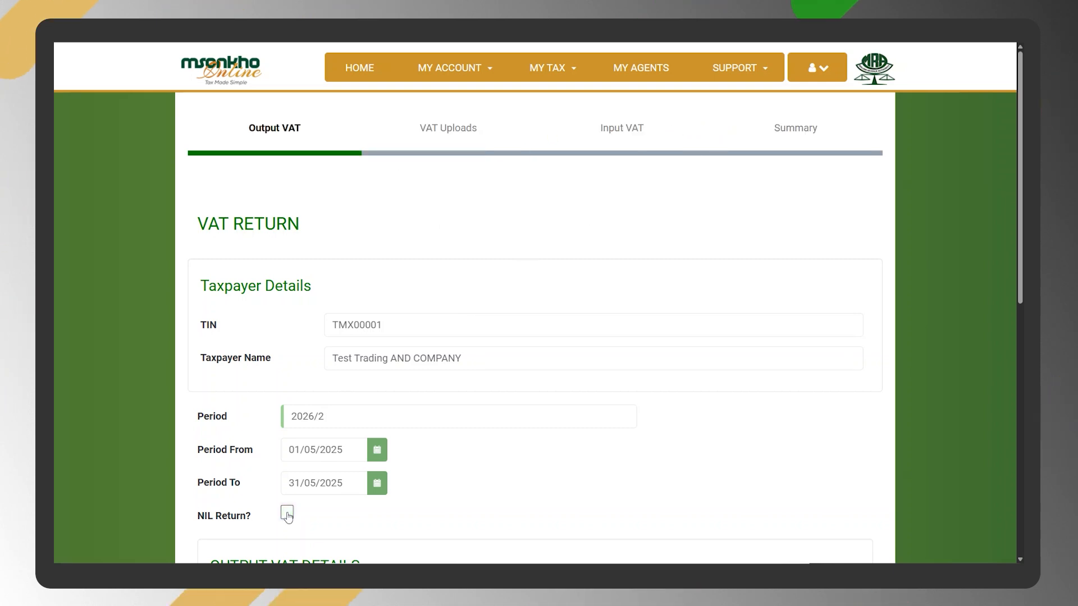
# Step: Set the value of sales and other outputs to 2,000,000, and VAT on imported services and on disposal of capital items to 0
pyautogui.scroll(-3, 290, 506)
pyautogui.scroll(-5, 393, 498)
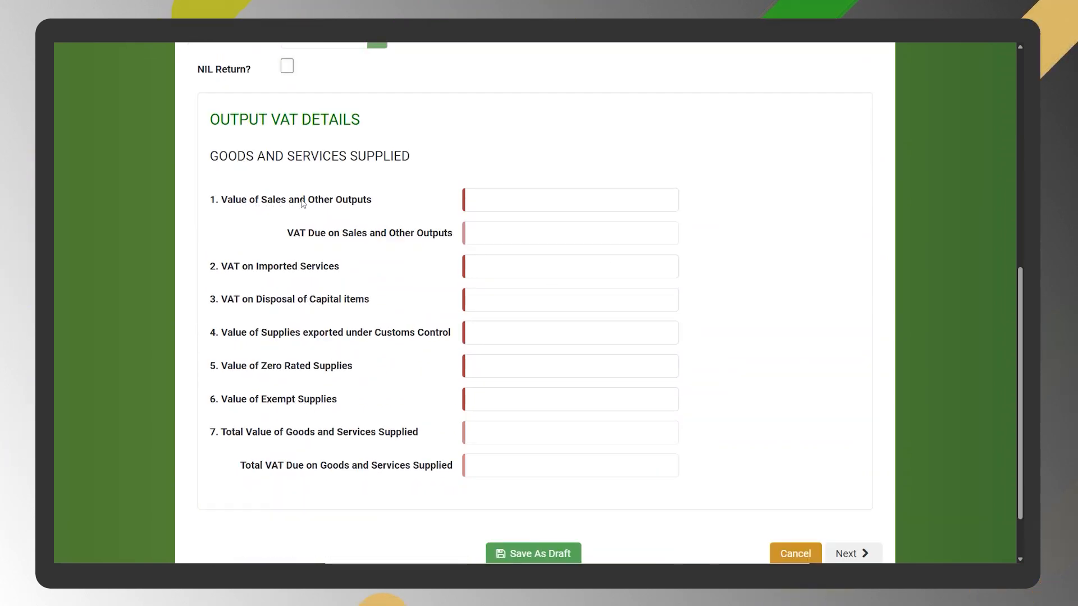
pyautogui.click(510, 204)
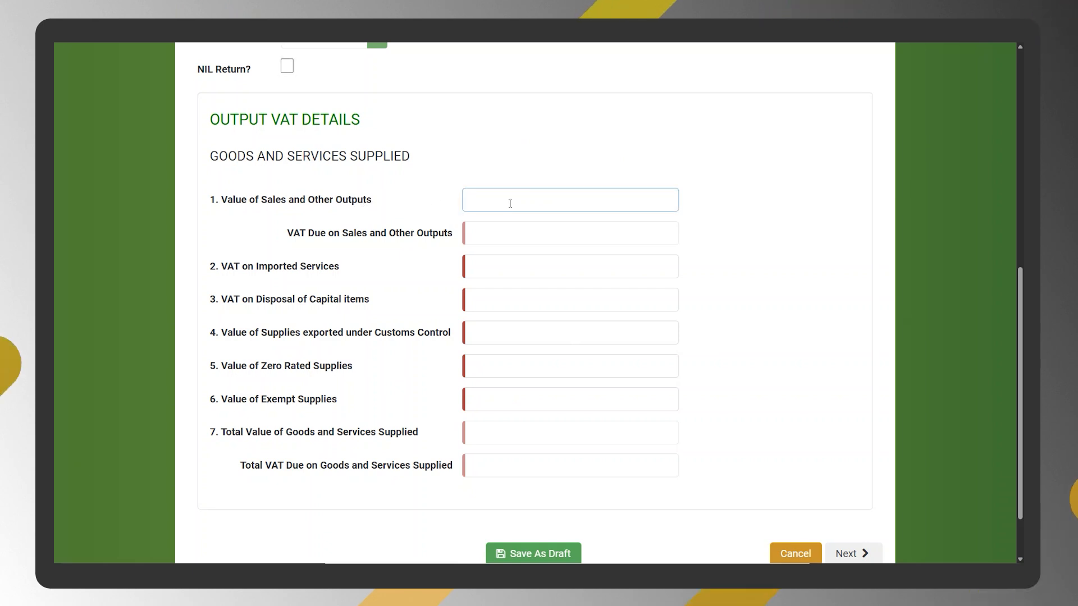
pyautogui.write('200,000')
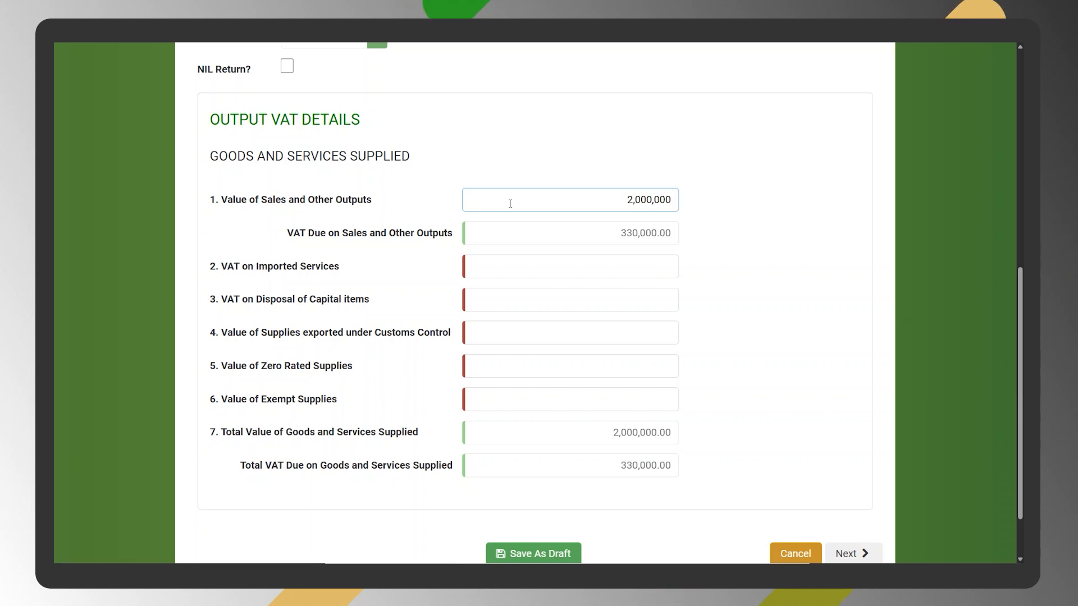
pyautogui.click(555, 264)
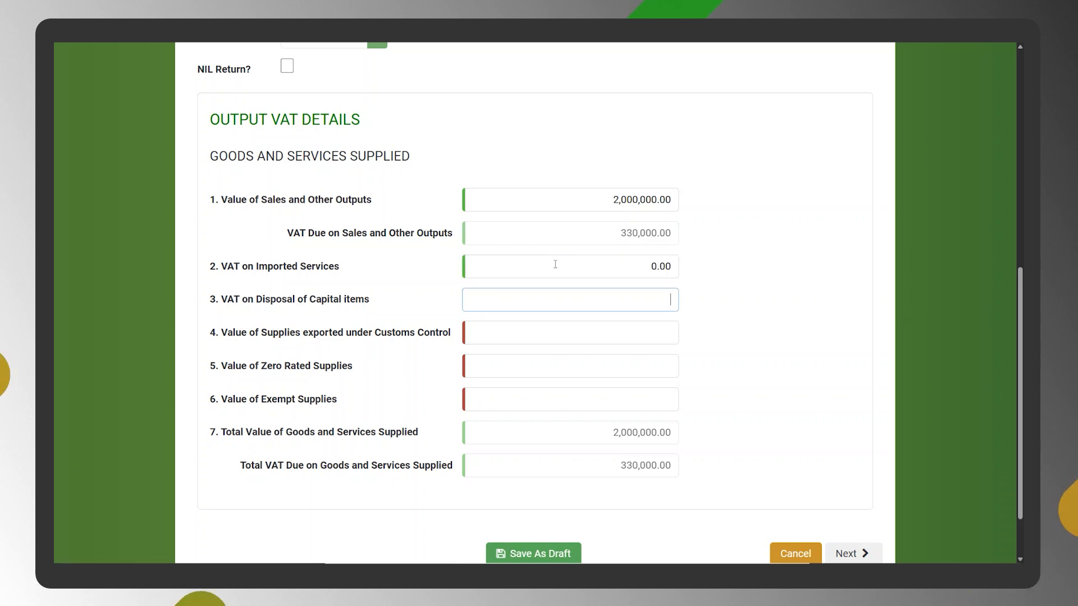
pyautogui.write('0')
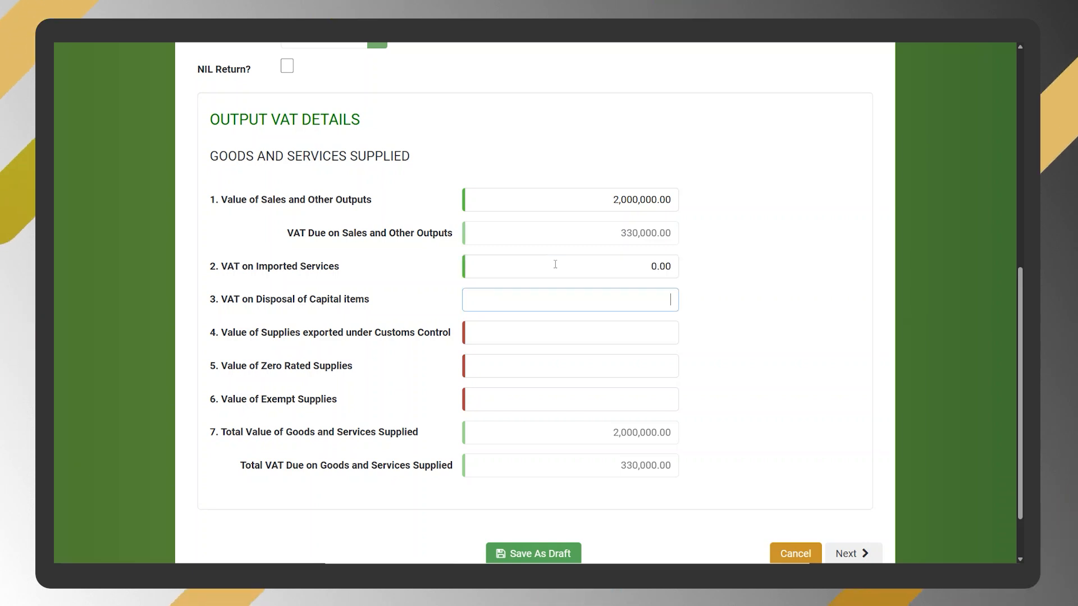
pyautogui.press('Tab')
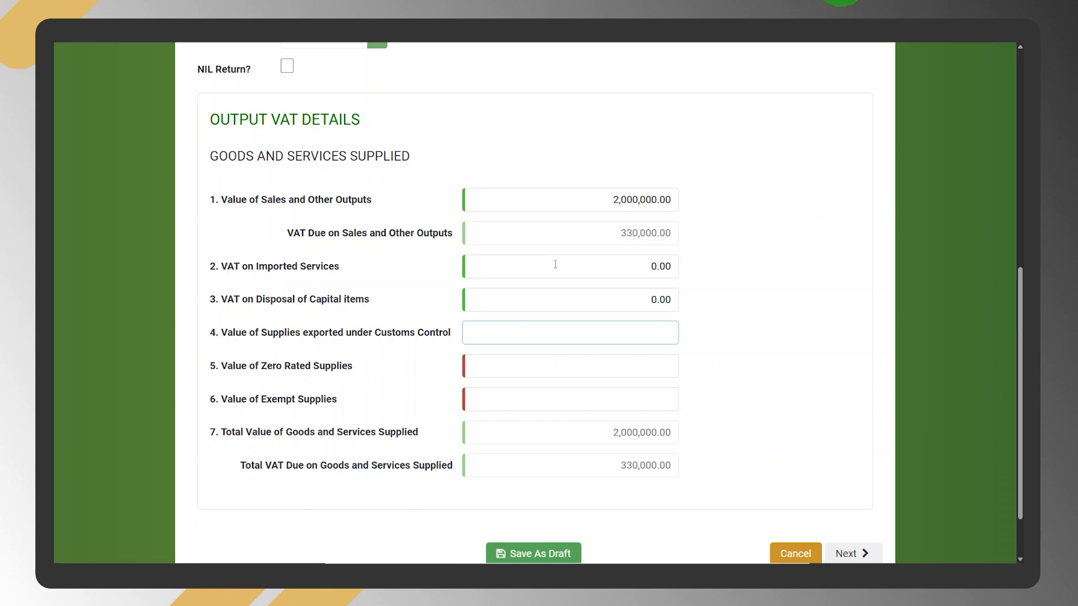
# Step: Set supplies exported under customs control to 200,000, zero rated supplies to 2,000,000 and exempt supplies to 200,000
pyautogui.write('2')
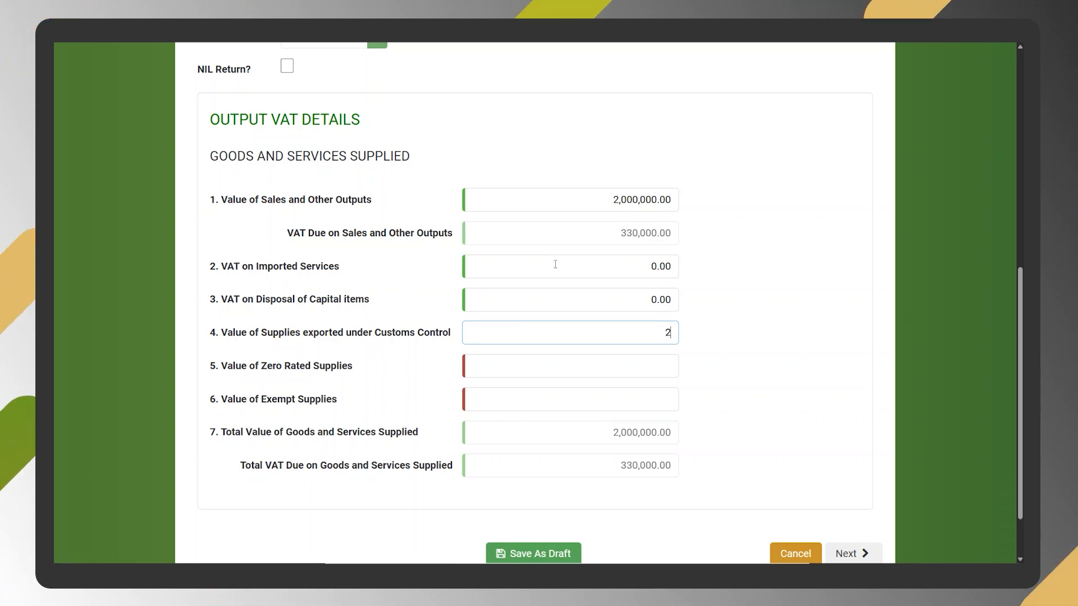
pyautogui.write('00,000')
pyautogui.press('Tab')
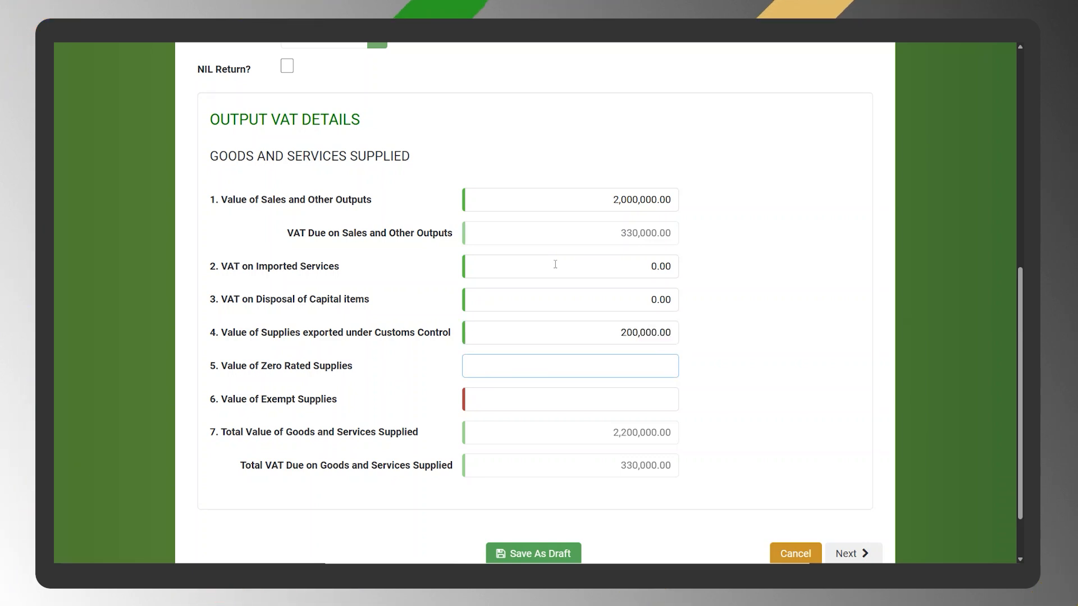
pyautogui.write('2000000')
pyautogui.press('Tab')
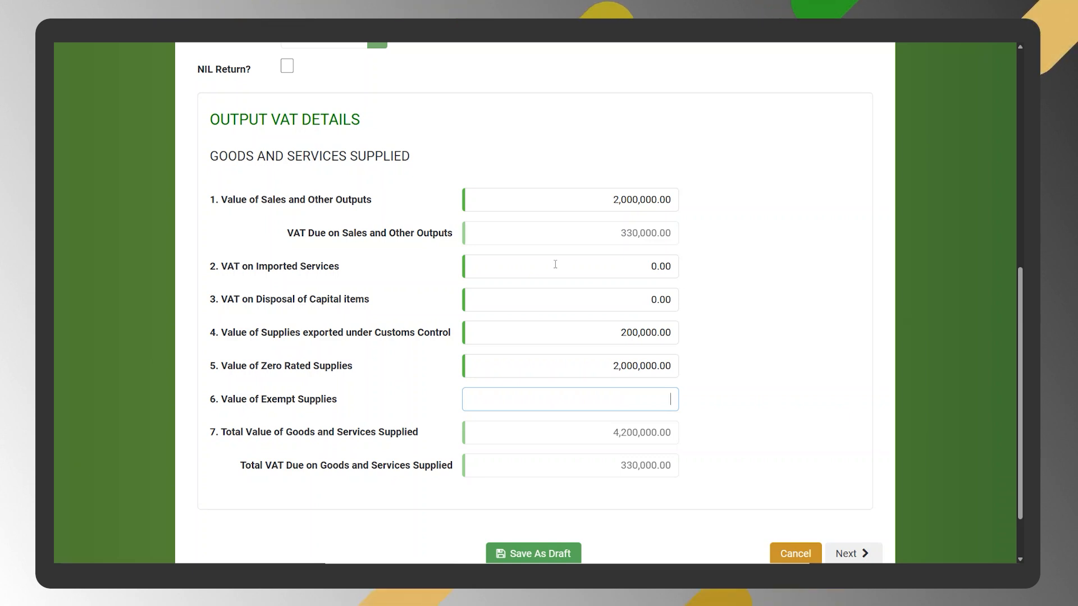
pyautogui.write('200000')
pyautogui.press('Tab')
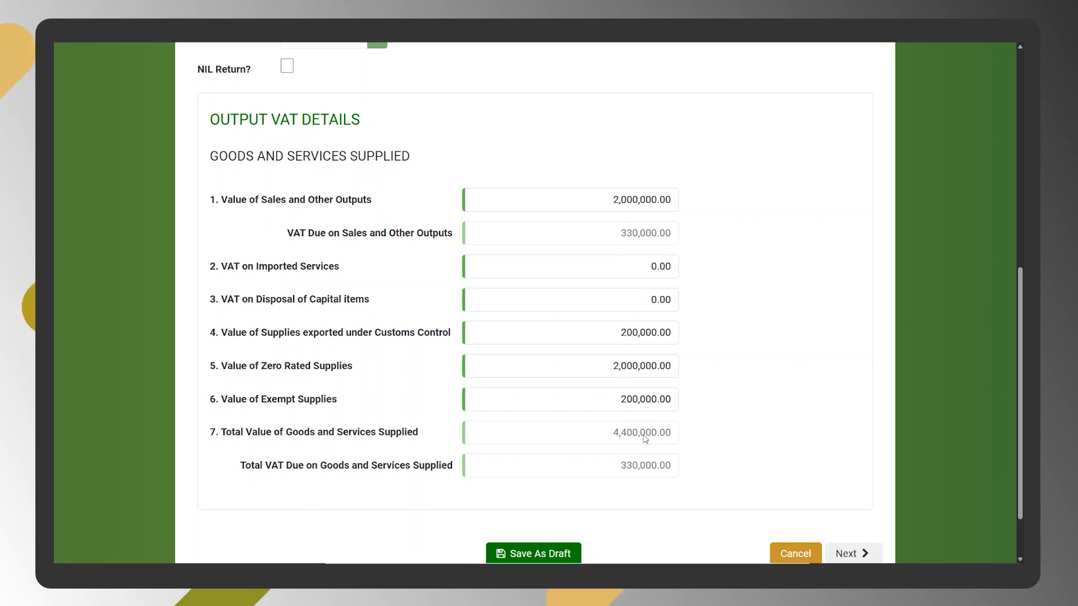
# Step: Proceed from the completed Output VAT details to the VAT Uploads stage of the return
pyautogui.scroll(-2, 535, 482)
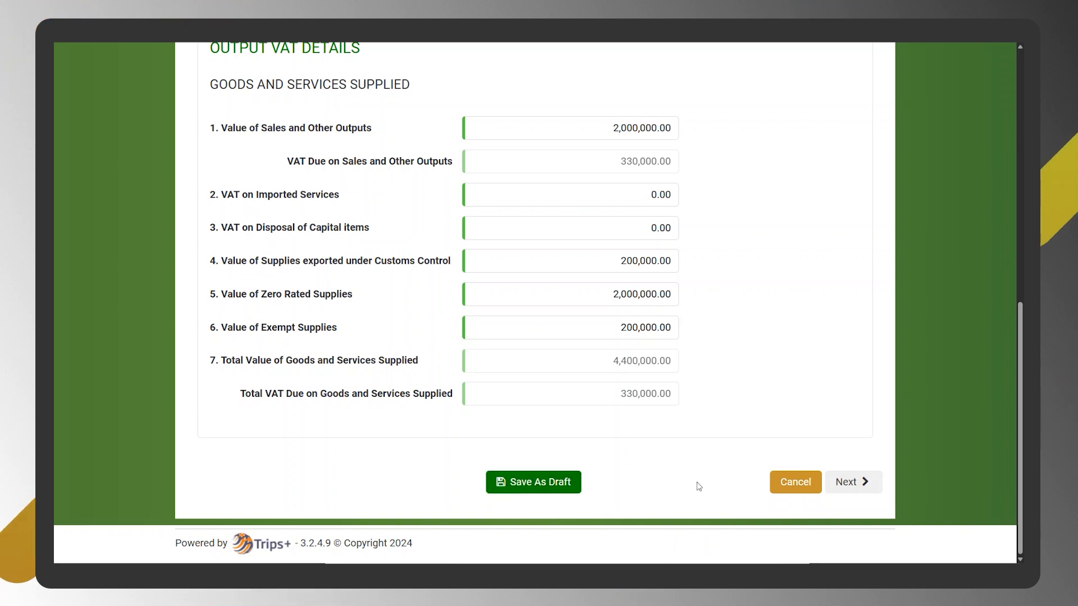
pyautogui.click(865, 482)
pyautogui.scroll(-2, 556, 188)
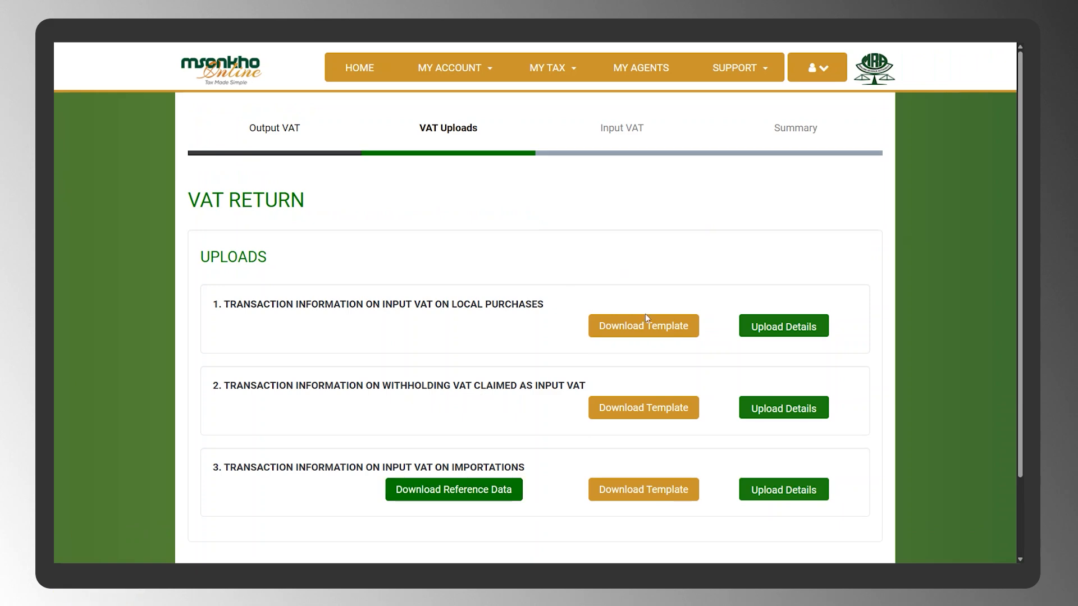
# Step: Review the vatOnLocalPur_template file in Excel, and upload it as the input VAT details on local purchases
pyautogui.moveTo(428, 576)
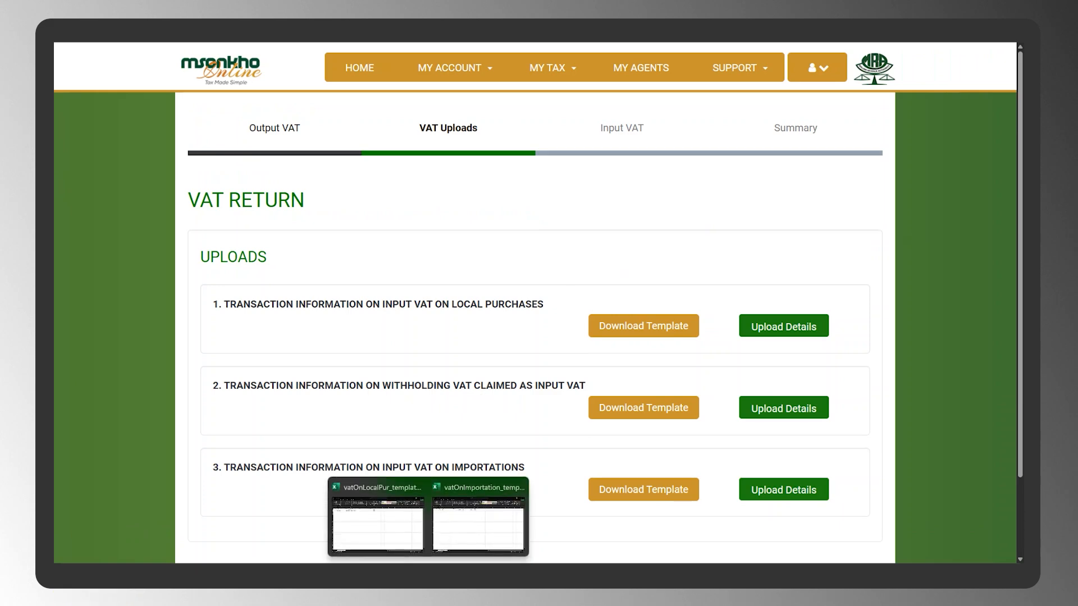
pyautogui.click(397, 531)
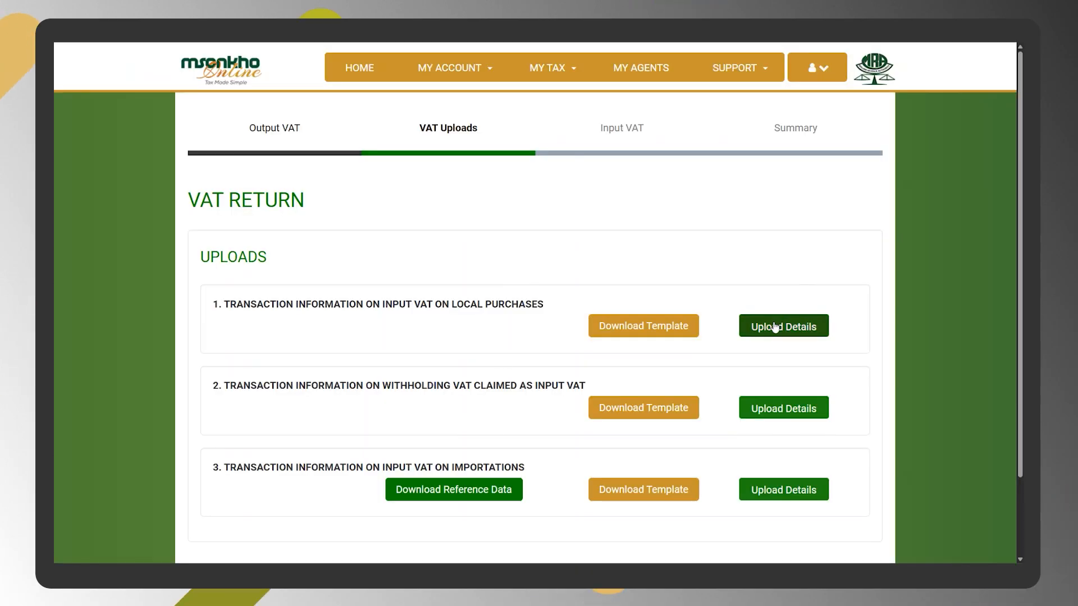
pyautogui.click(775, 327)
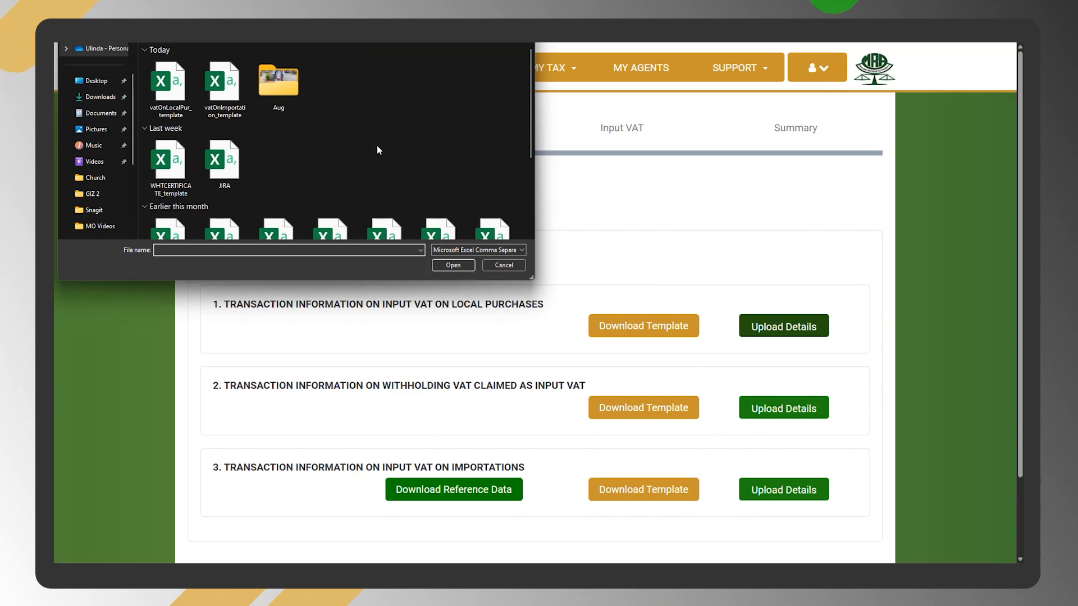
pyautogui.doubleClick(166, 100)
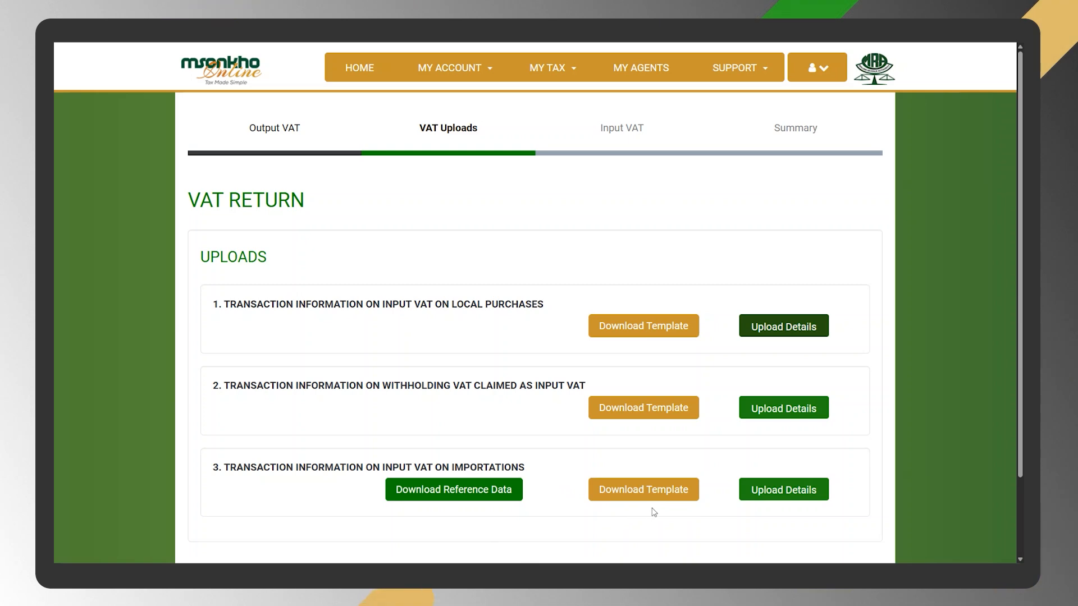
# Step: Review the vatOnImportation_template file in Excel, and upload it in the portal as the input VAT details on importations
pyautogui.moveTo(429, 575)
pyautogui.moveTo(460, 532)
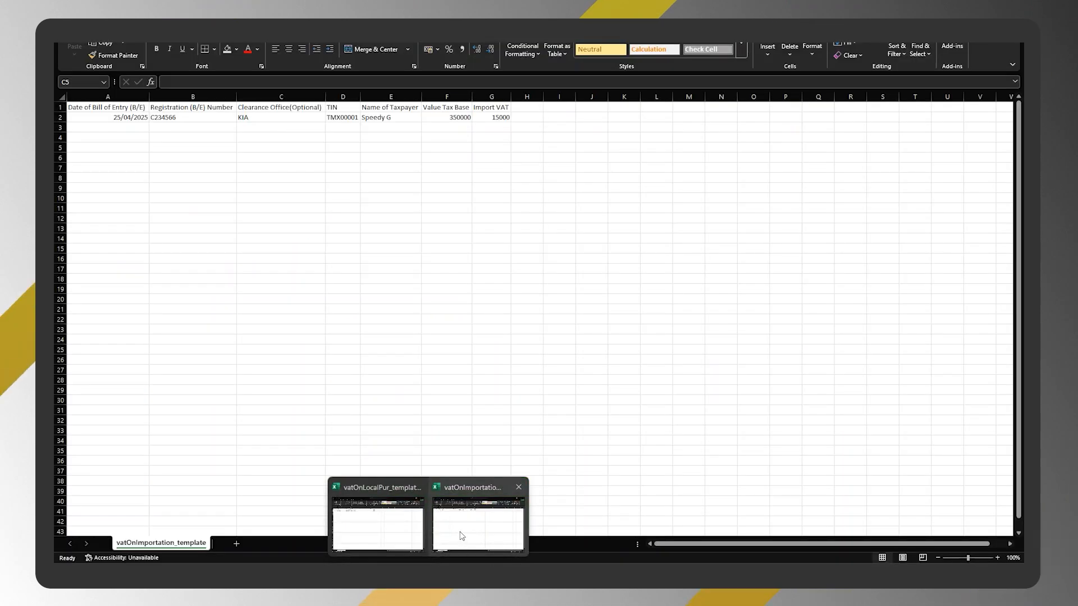
pyautogui.click(438, 525)
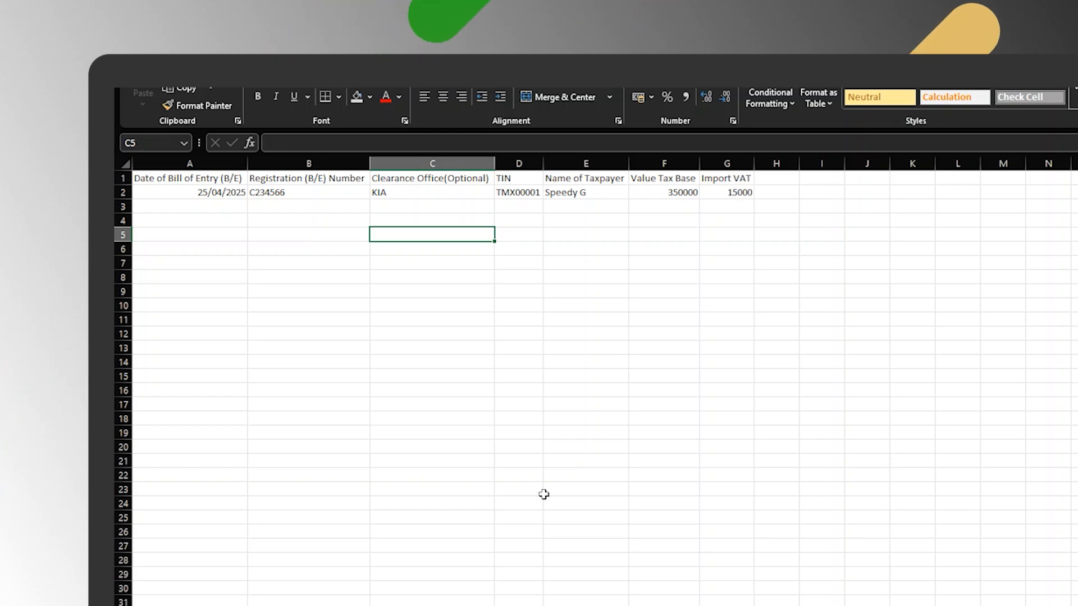
pyautogui.moveTo(251, 573)
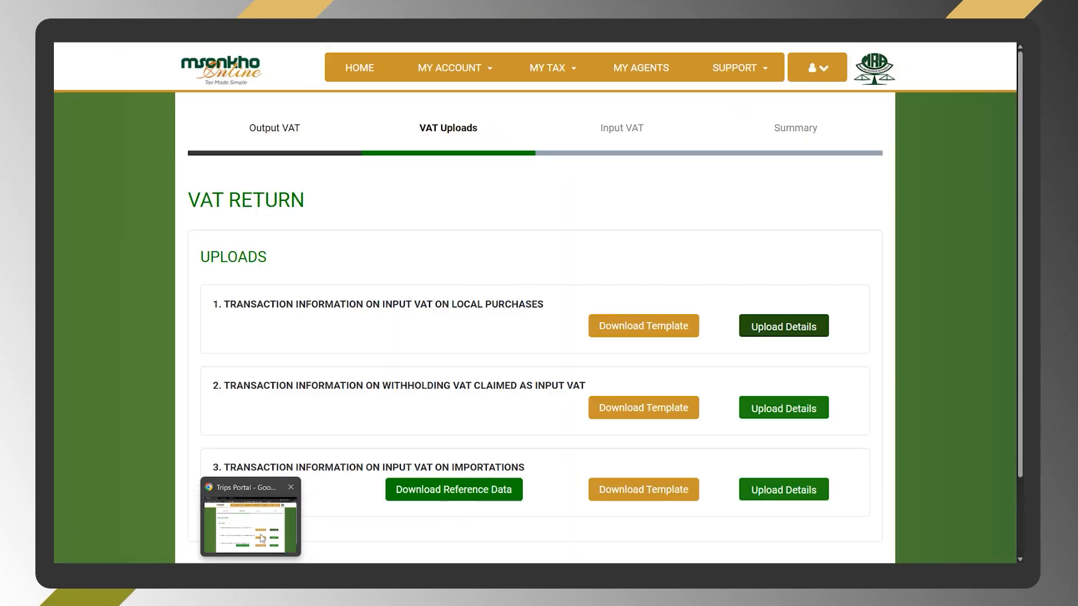
pyautogui.click(251, 525)
pyautogui.click(784, 489)
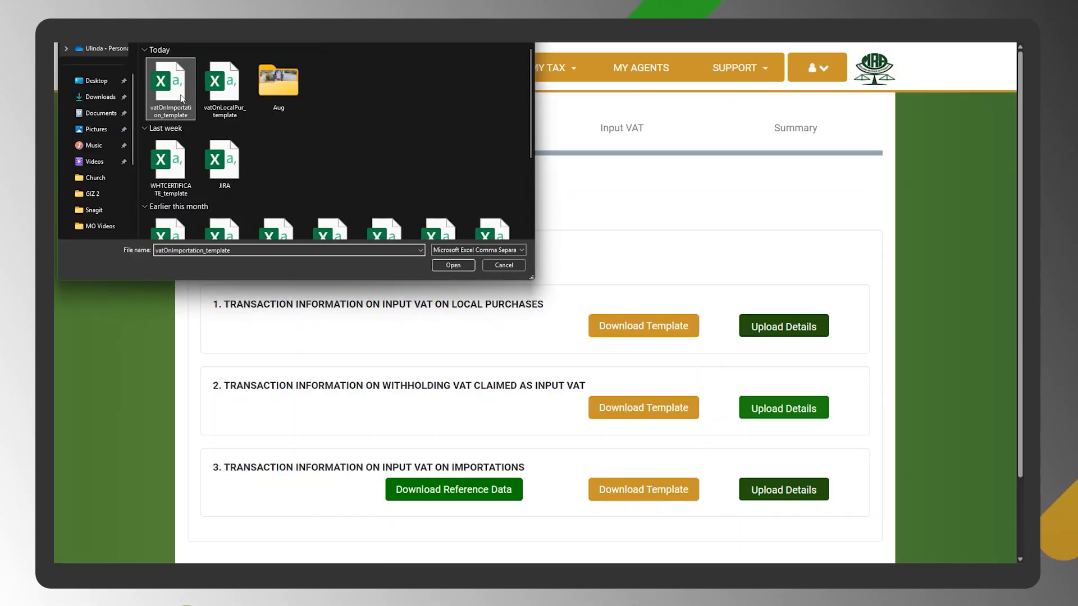
pyautogui.doubleClick(176, 95)
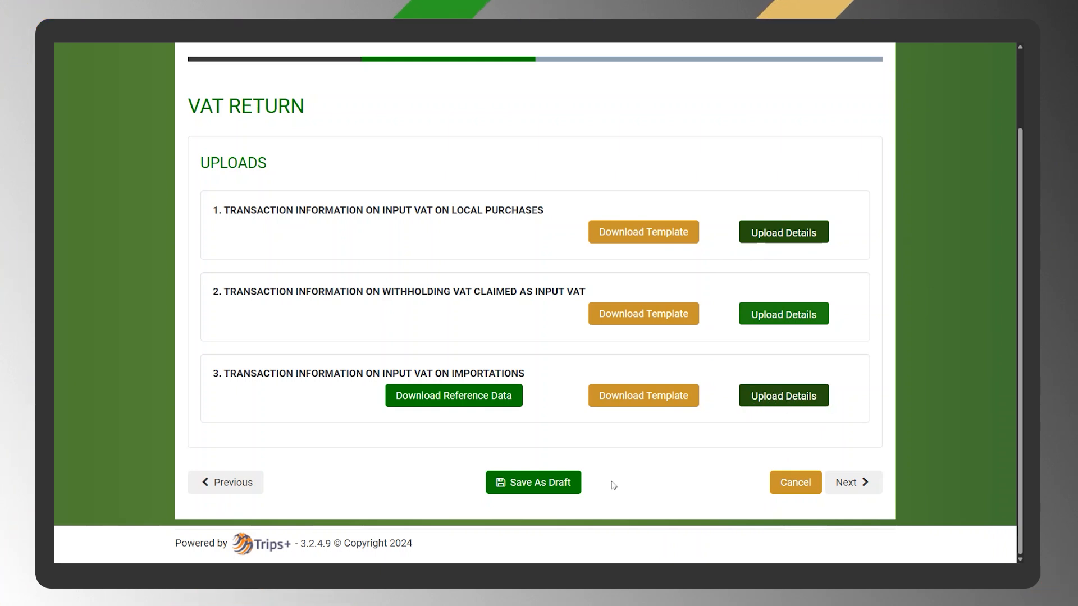
# Step: Proceed to the Input VAT stage, and set local purchases and other expenses to 200,000 and import purchases to 350,000
pyautogui.click(847, 483)
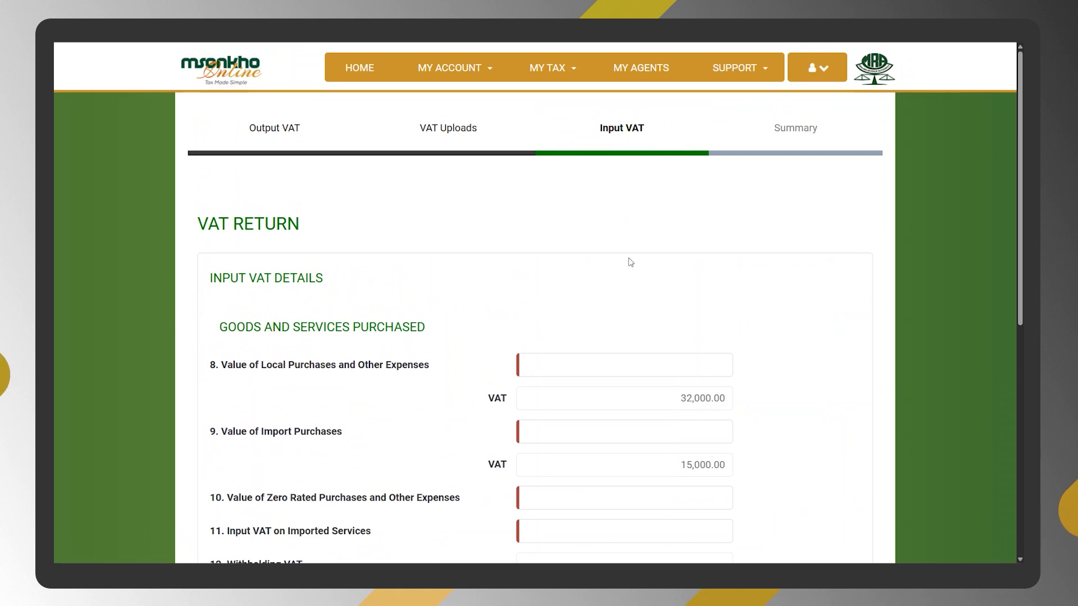
pyautogui.scroll(-2, 631, 261)
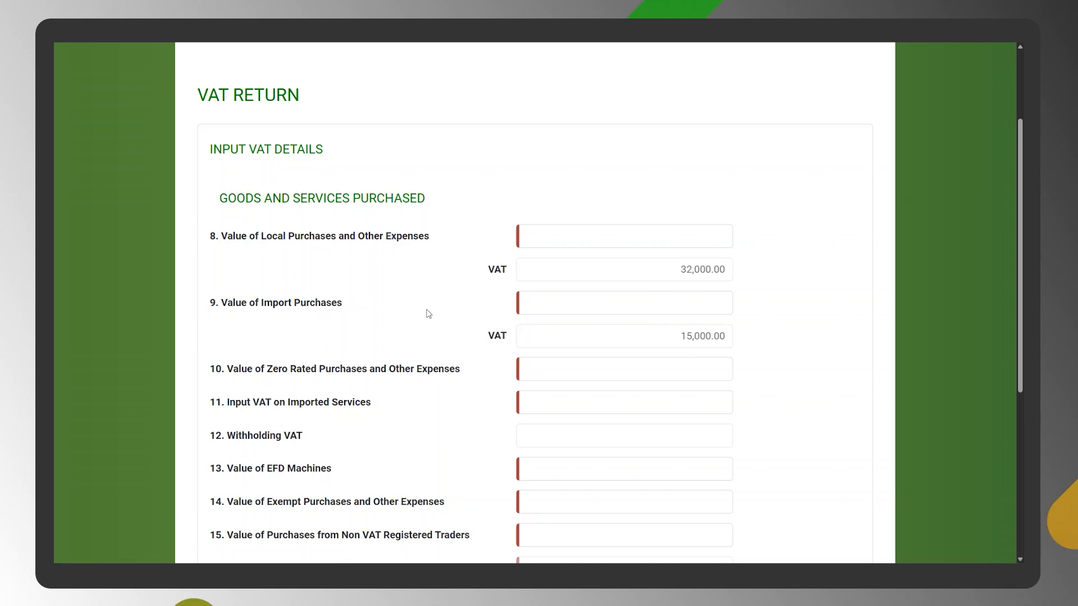
pyautogui.click(654, 233)
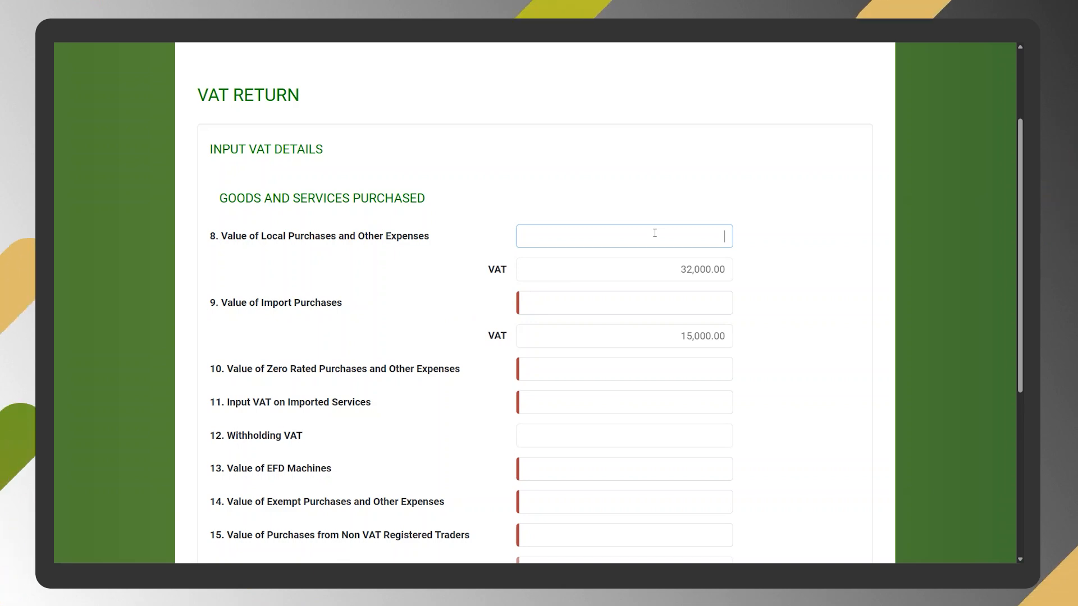
pyautogui.write('200')
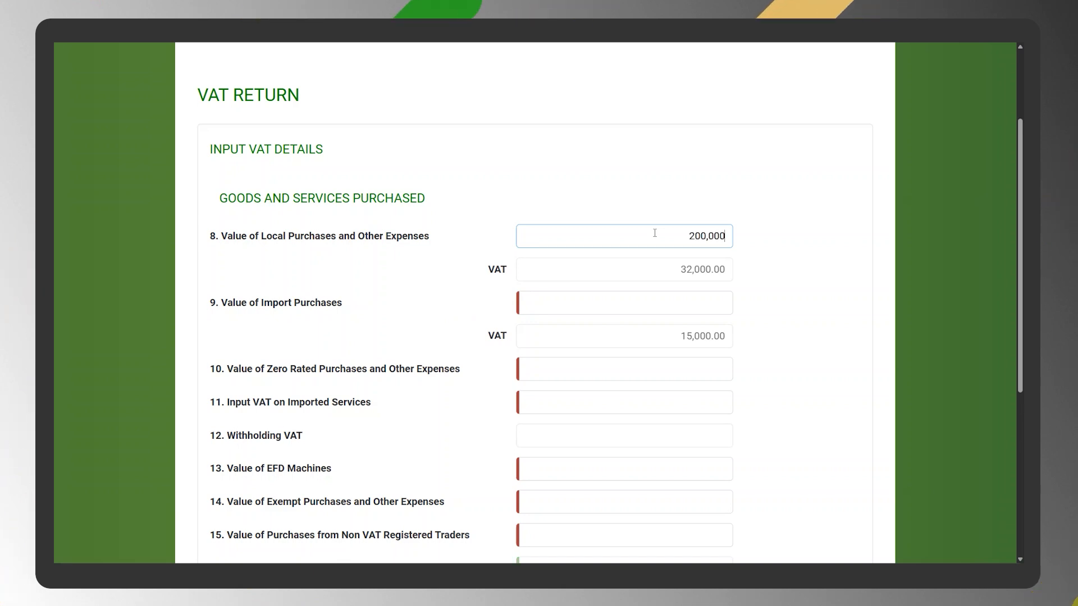
pyautogui.click(696, 295)
pyautogui.write('3500000')
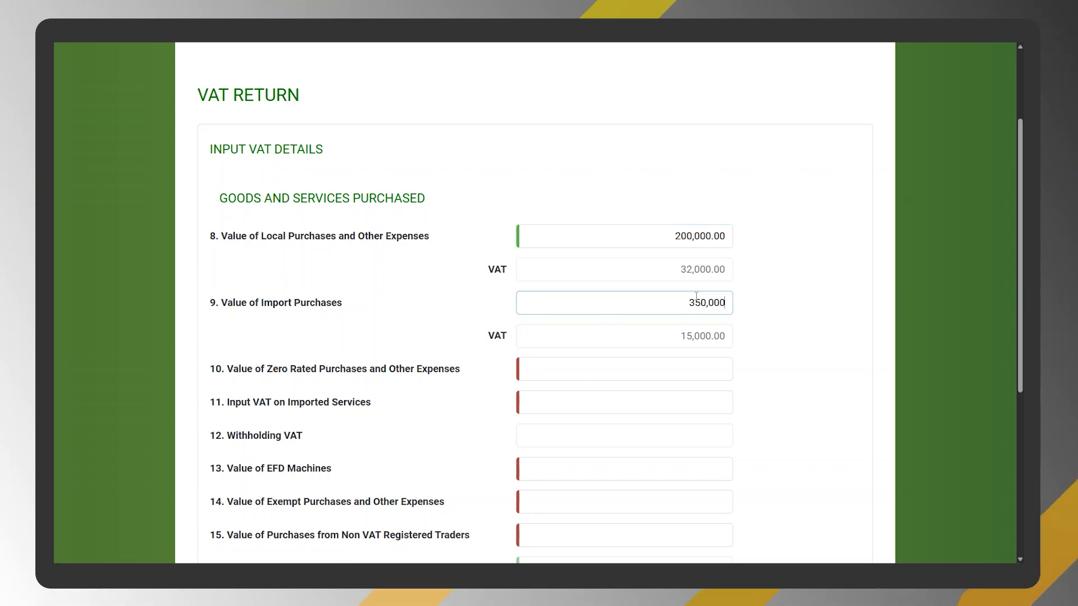
# Step: Set zero rated purchases and other expenses, input VAT on imported services, and the value of EFD machines to 0
pyautogui.click(708, 369)
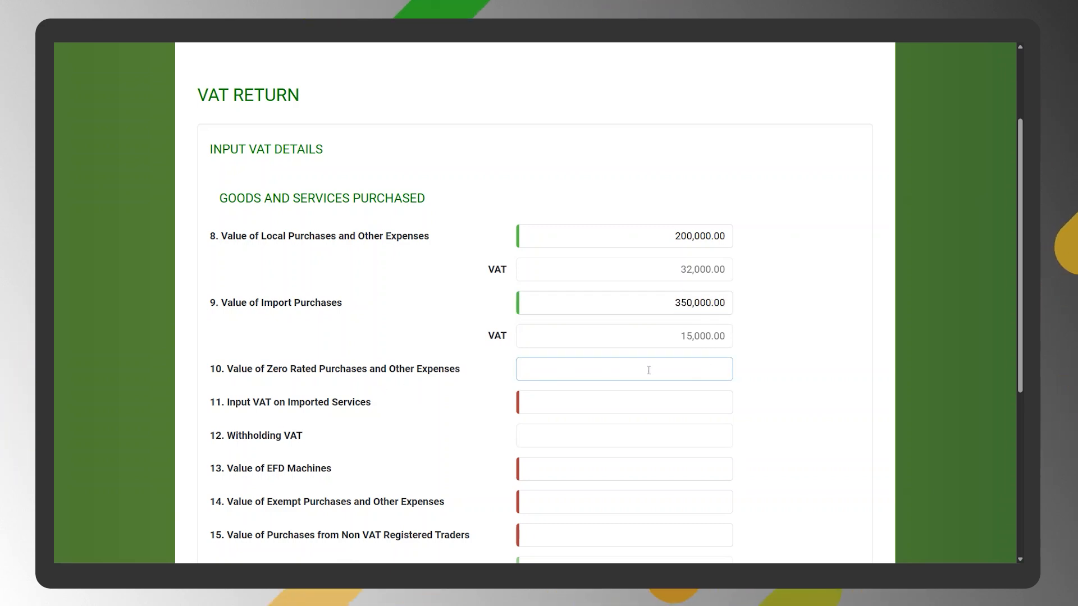
pyautogui.write('0')
pyautogui.click(669, 402)
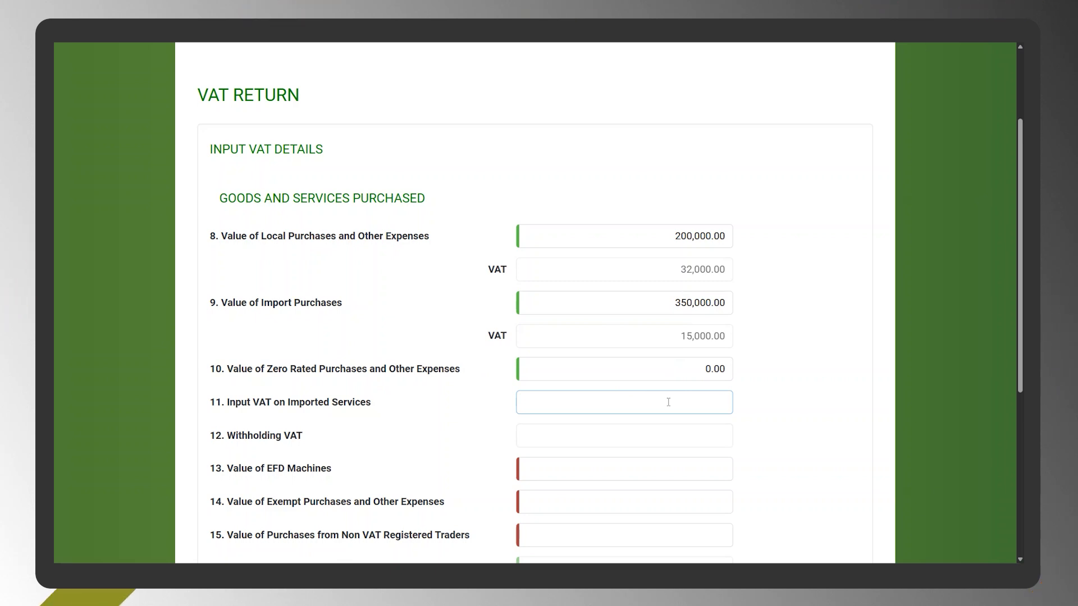
pyautogui.scroll(-2, 694, 447)
pyautogui.click(713, 350)
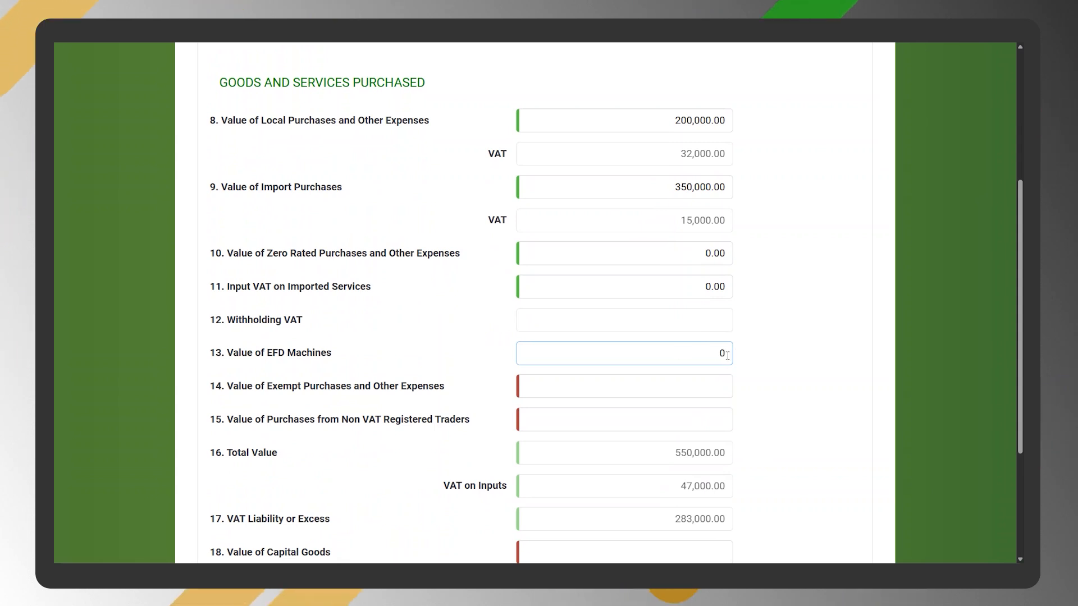
pyautogui.write('0')
# Step: Set exempt purchases and other expenses to 0 and purchases from non VAT registered traders to 200,000
pyautogui.click(725, 385)
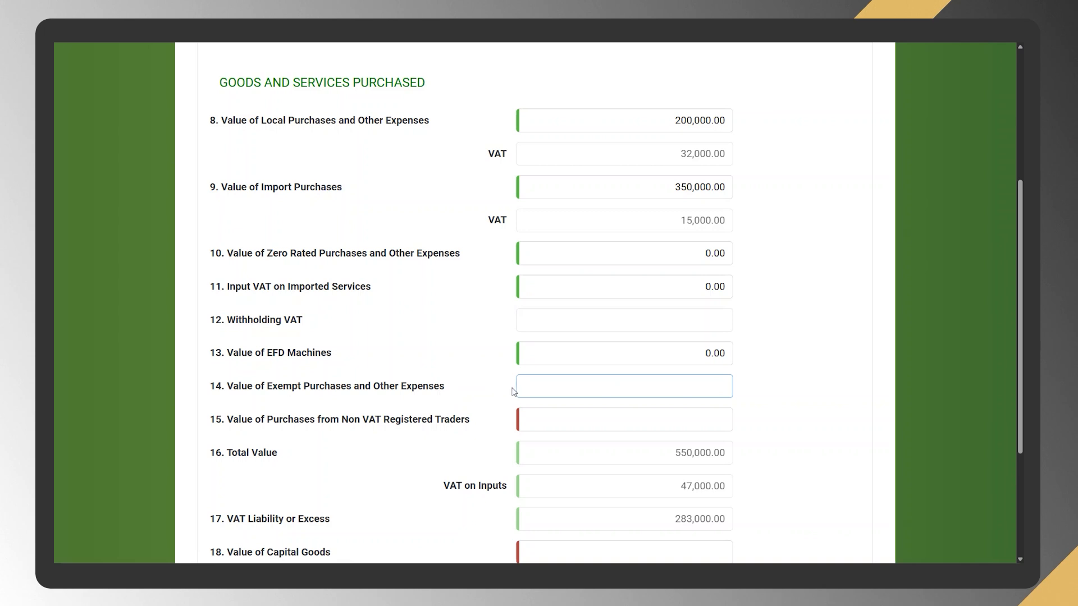
pyautogui.write('0')
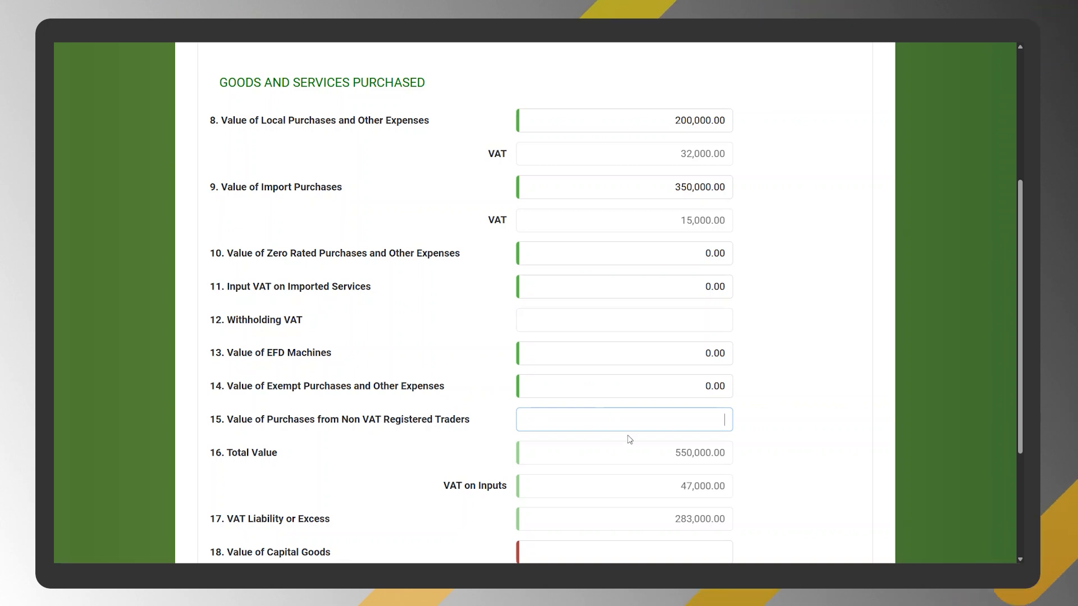
pyautogui.write('200000')
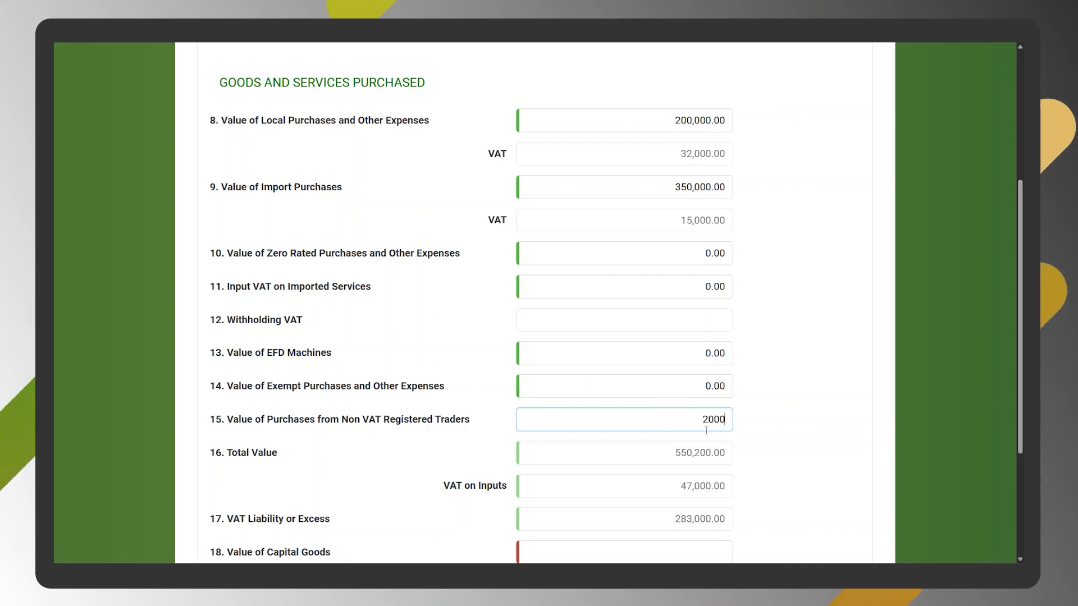
# Step: Set the value of capital goods to 10,000 and its VAT to 1,650
pyautogui.scroll(-3, 696, 393)
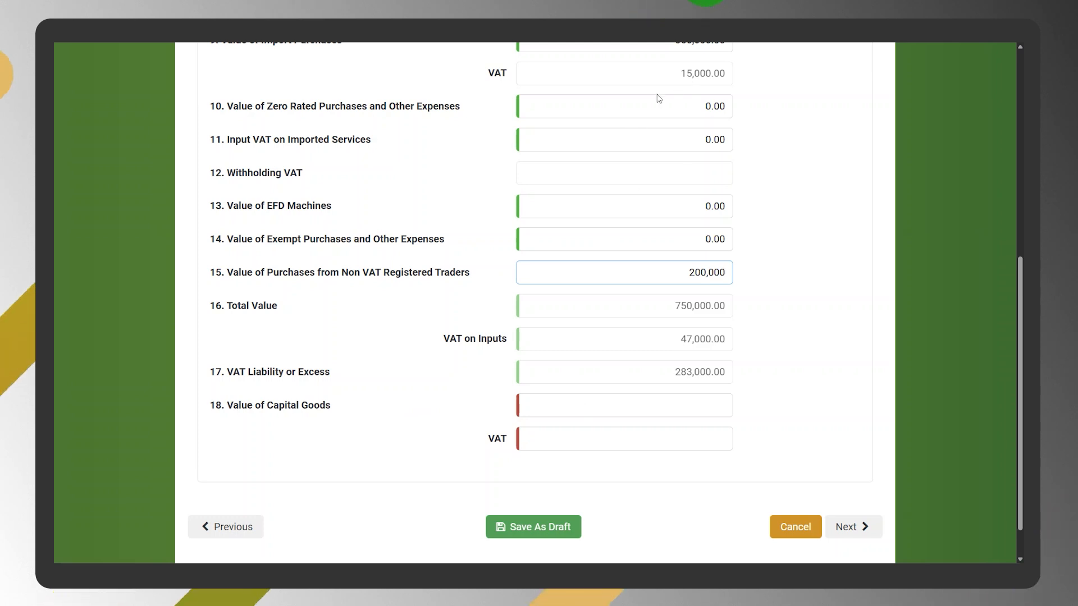
pyautogui.scroll(1, 657, 101)
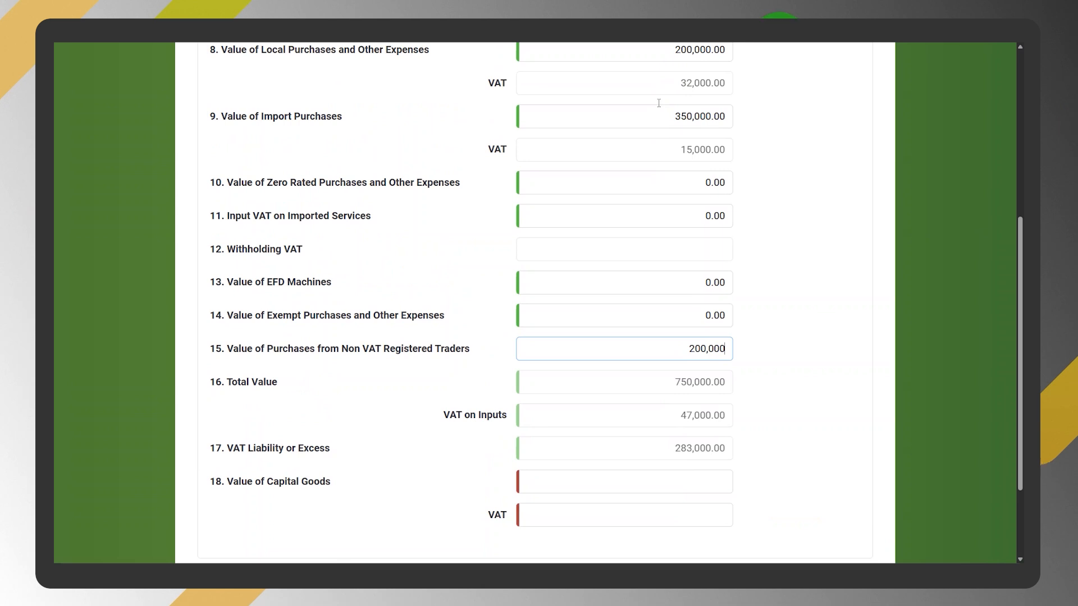
pyautogui.scroll(-2, 659, 104)
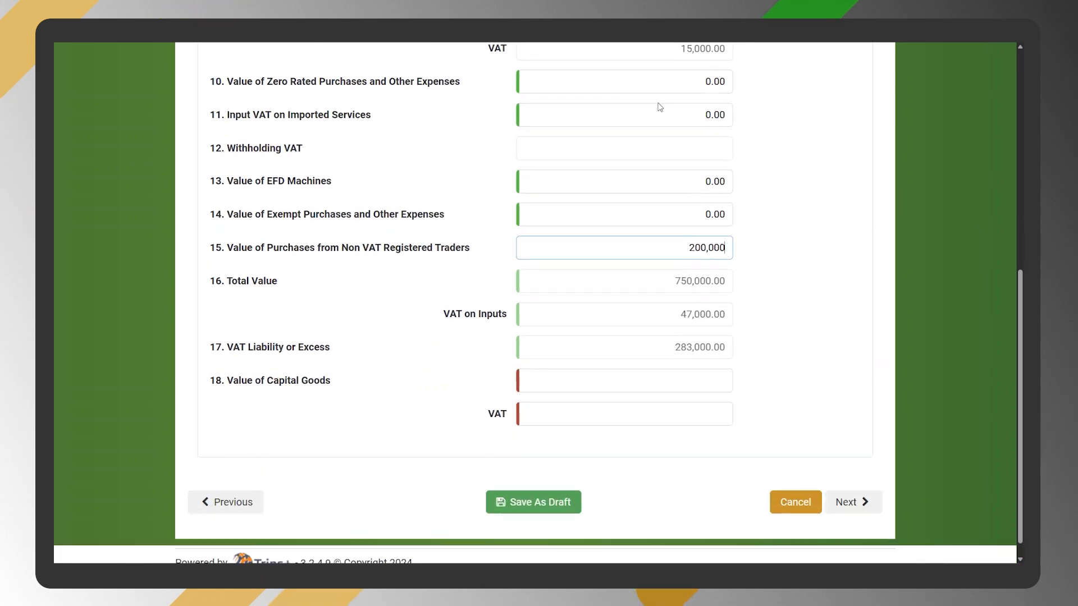
pyautogui.click(683, 382)
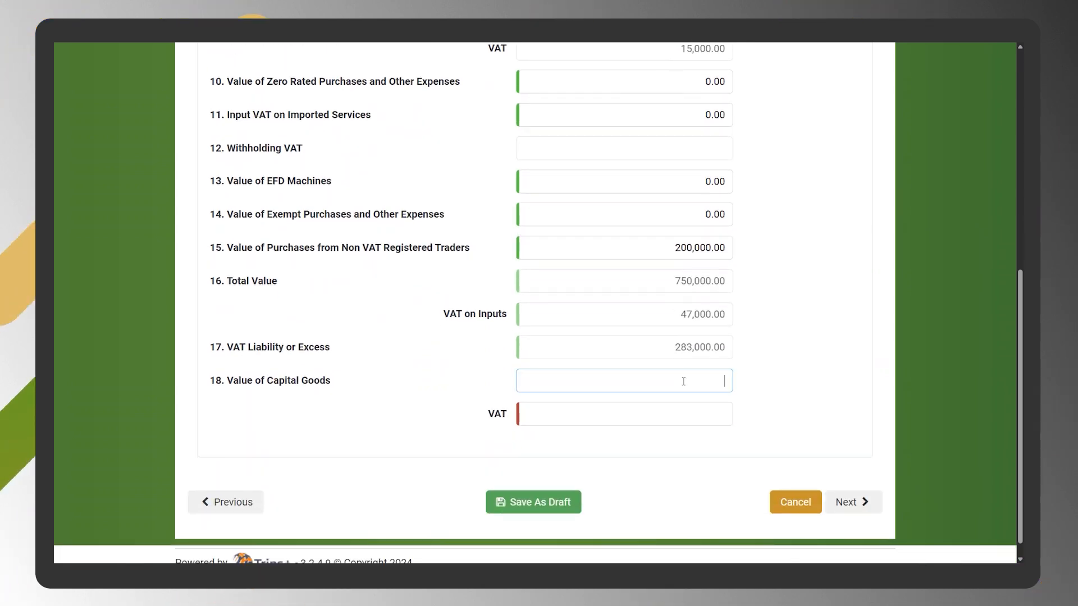
pyautogui.write('10000')
pyautogui.press('Tab')
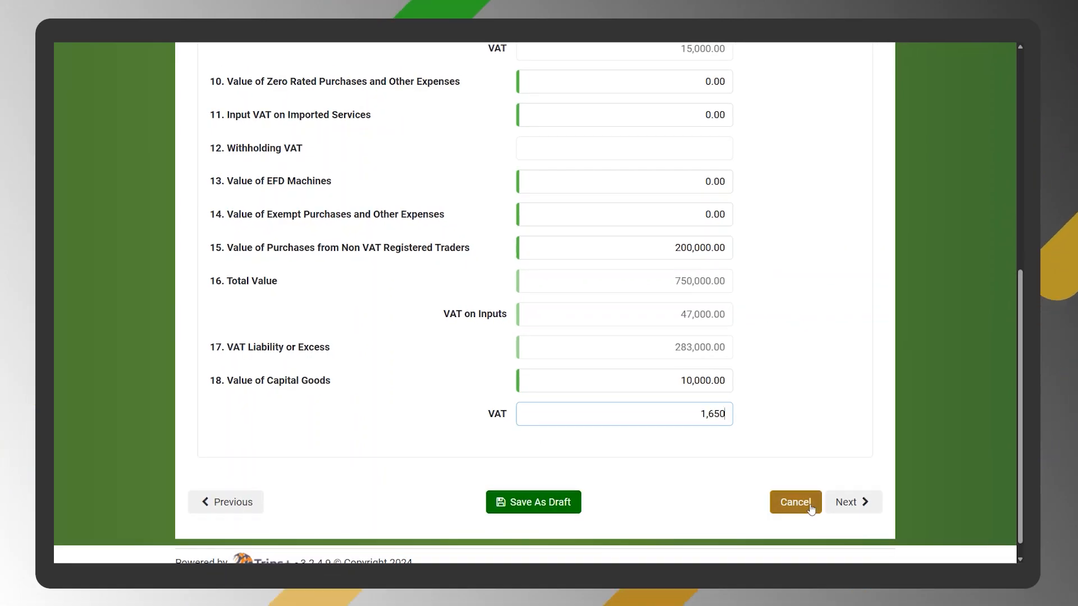
# Step: Review the VAT return summary, and submit the return with its information certified as true and correct
pyautogui.click(869, 508)
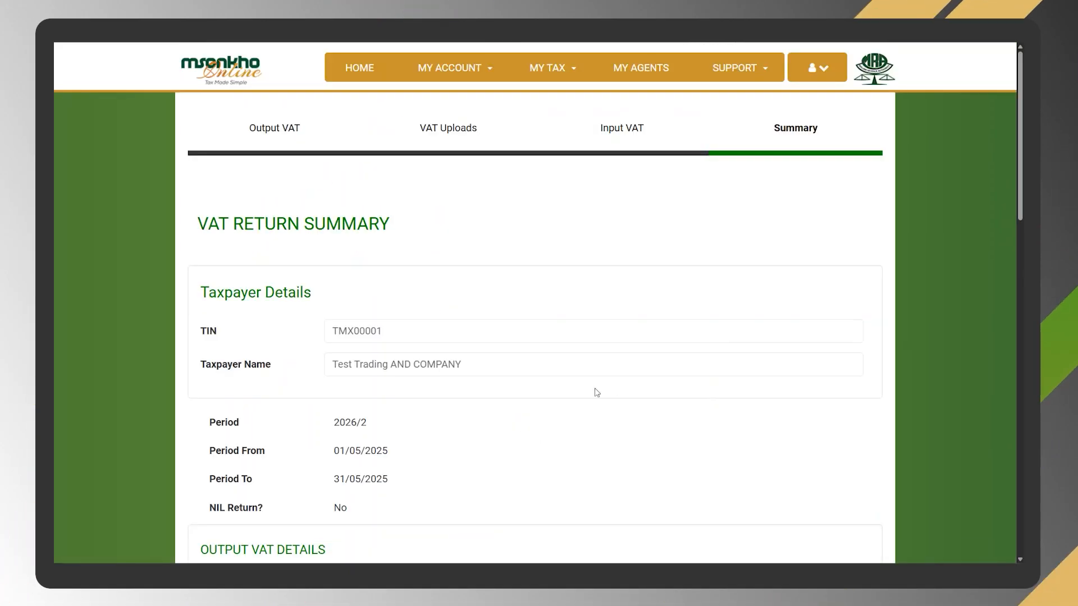
pyautogui.scroll(-6, 590, 392)
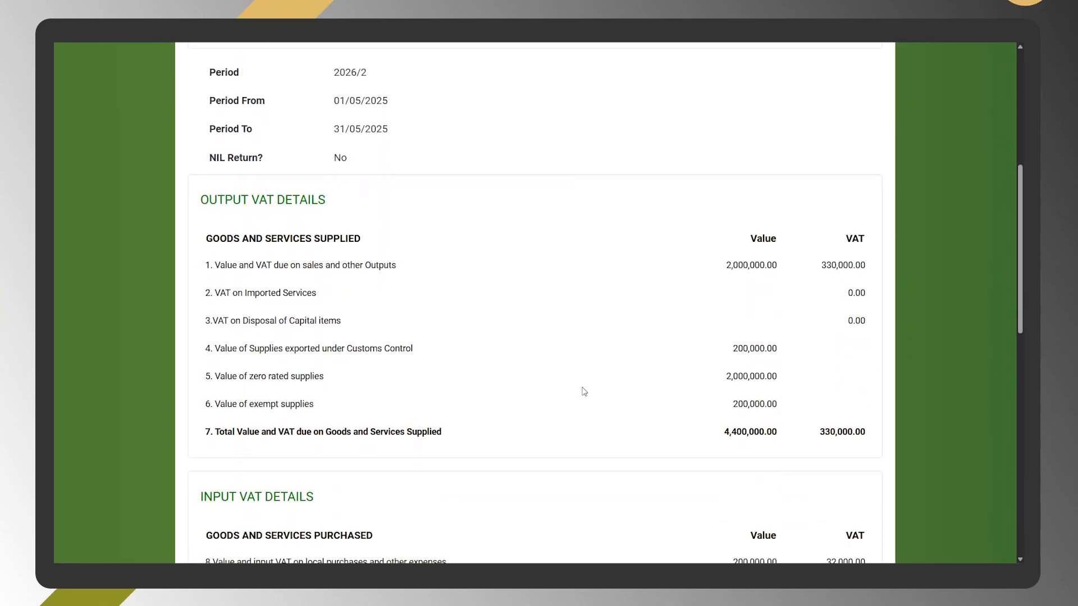
pyautogui.scroll(-10, 584, 392)
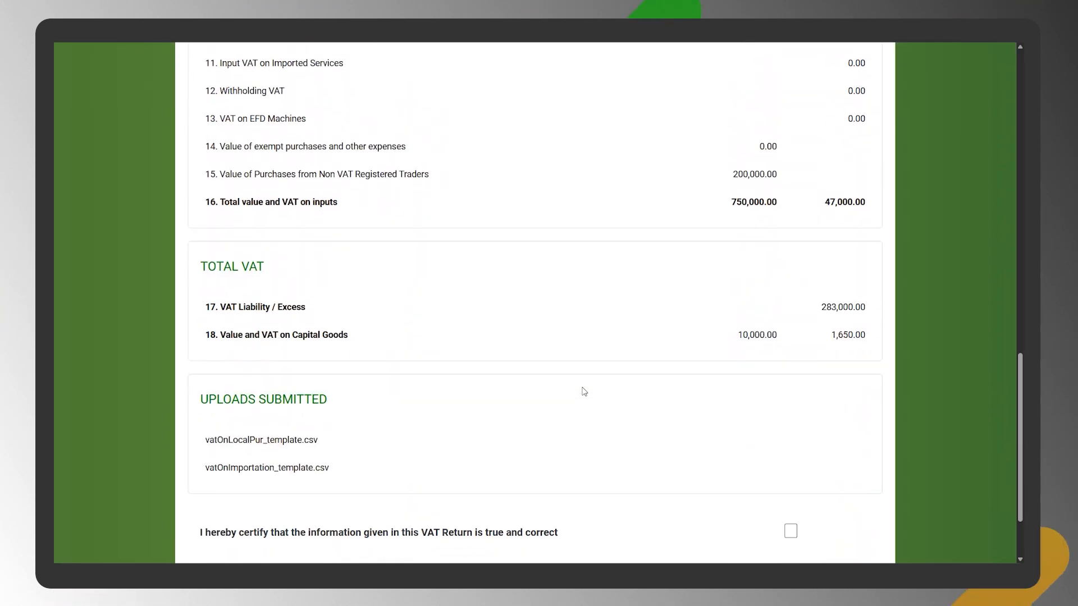
pyautogui.scroll(-2, 584, 392)
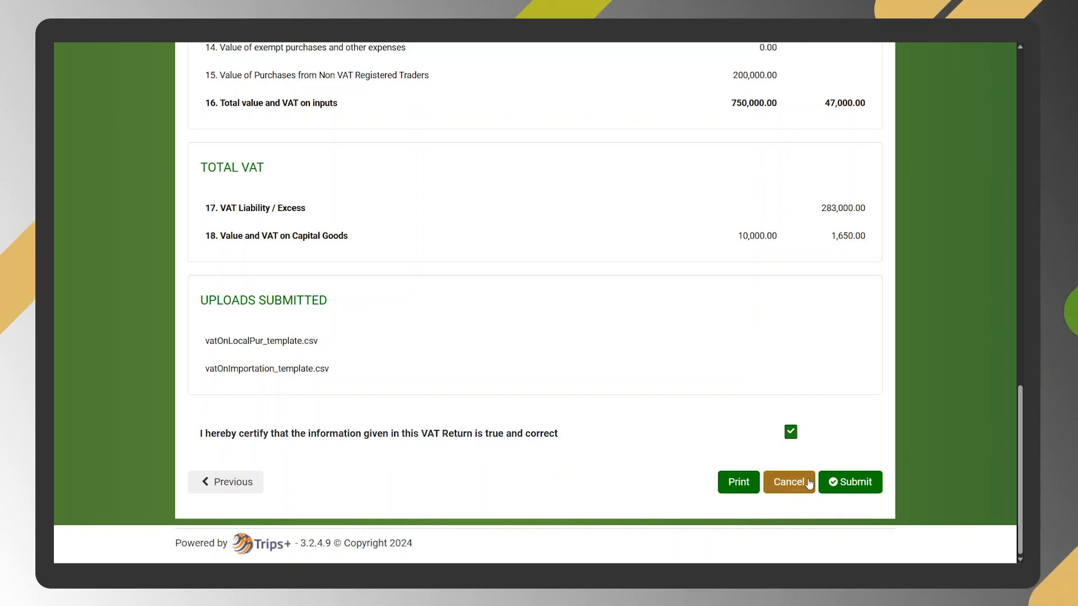
pyautogui.click(850, 484)
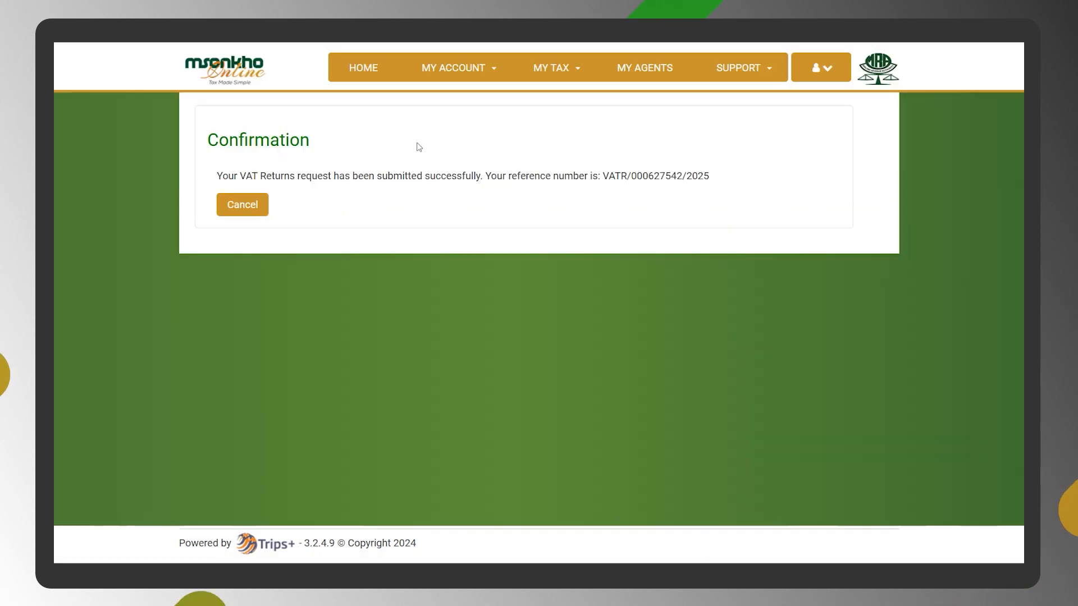